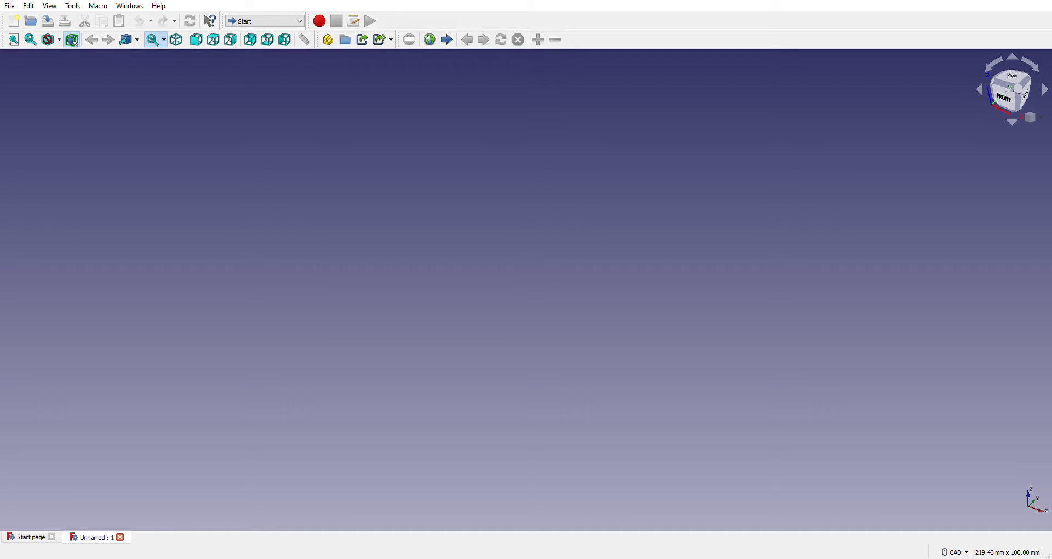
# Draw a large rectangle around the origin on the XY plane and a smaller rectangle nested inside it.
pyautogui.click(271, 109)
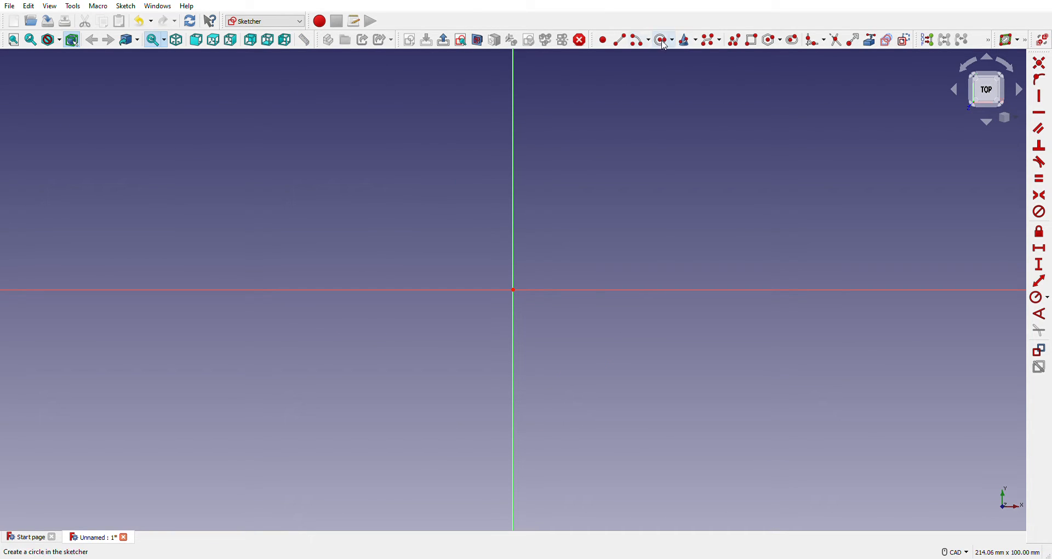
pyautogui.click(752, 40)
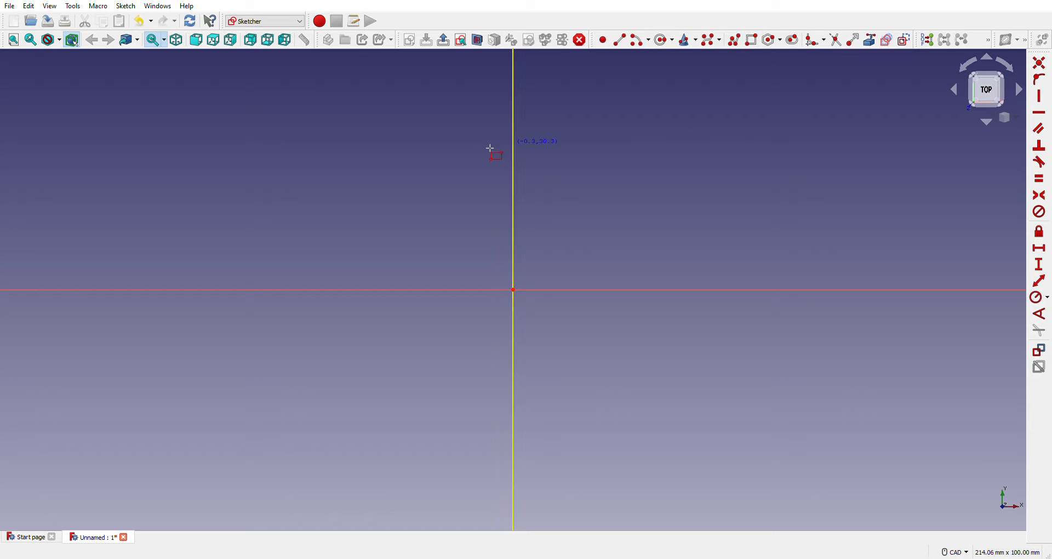
pyautogui.click(239, 124)
pyautogui.click(860, 434)
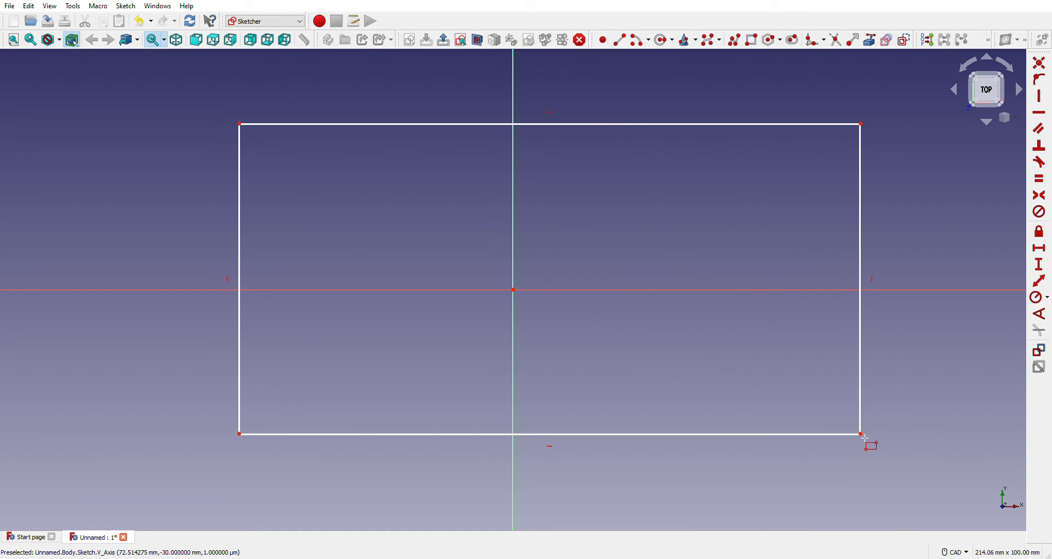
pyautogui.click(299, 168)
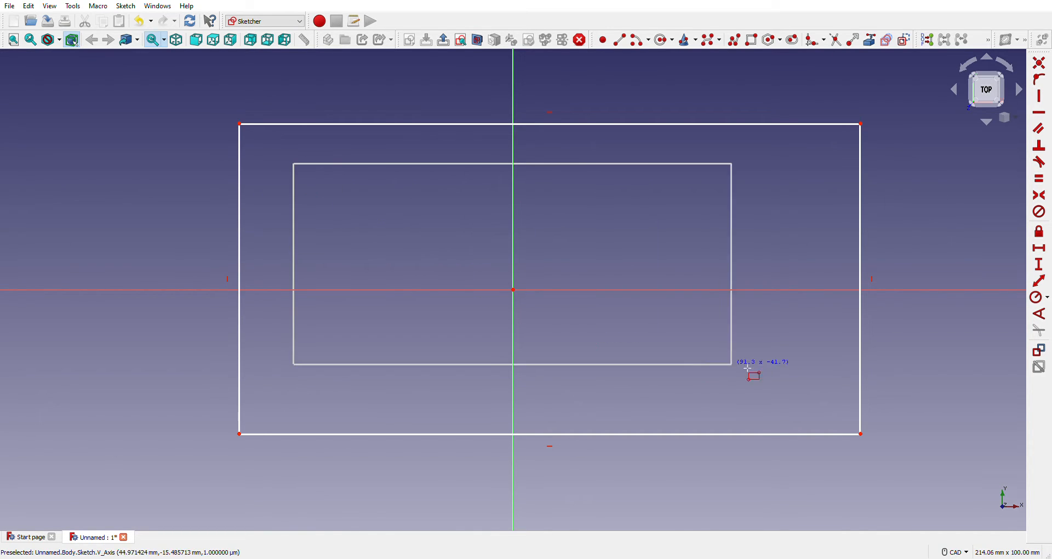
pyautogui.click(800, 393)
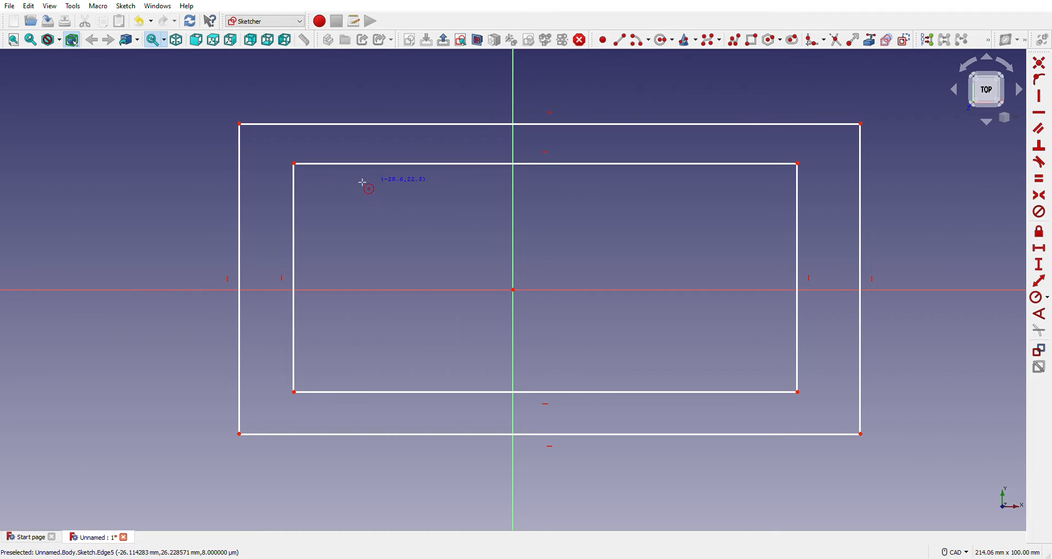
# Draw circles with a radius of about 7 mm centred on the inner rectangle's two upper corners.
pyautogui.press('Escape')
pyautogui.press('g')
pyautogui.press('c')
pyautogui.click(295, 163)
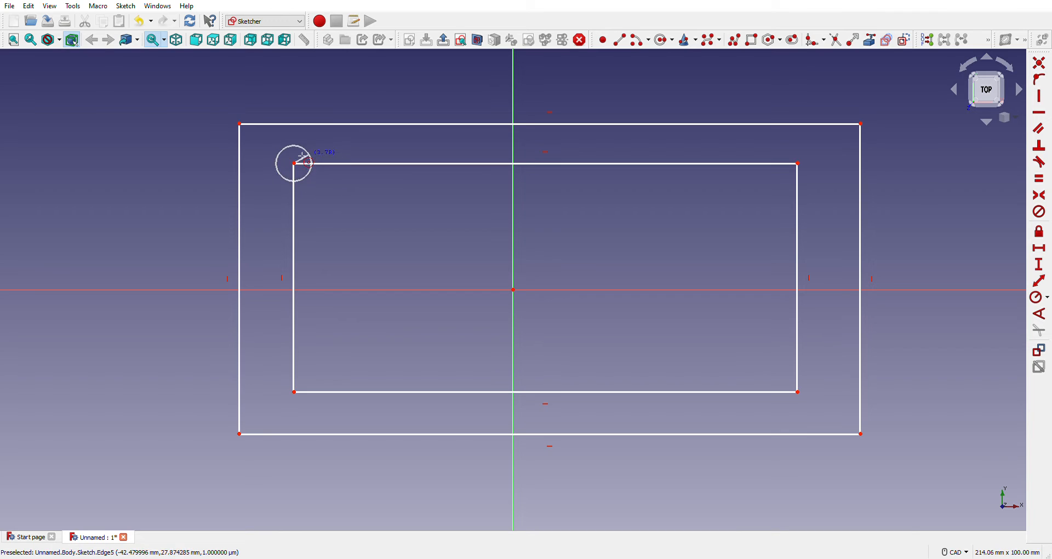
pyautogui.click(266, 140)
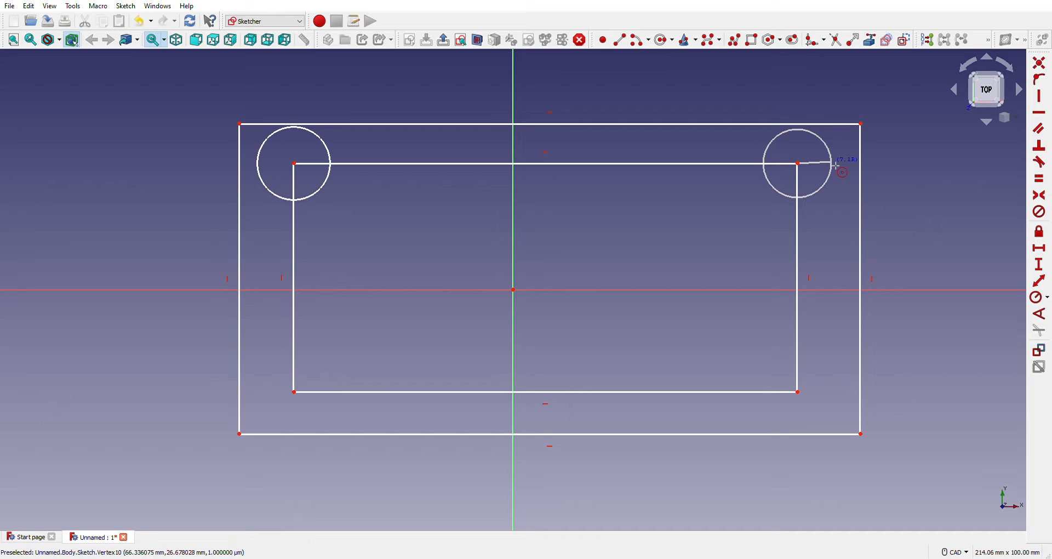
pyautogui.click(835, 165)
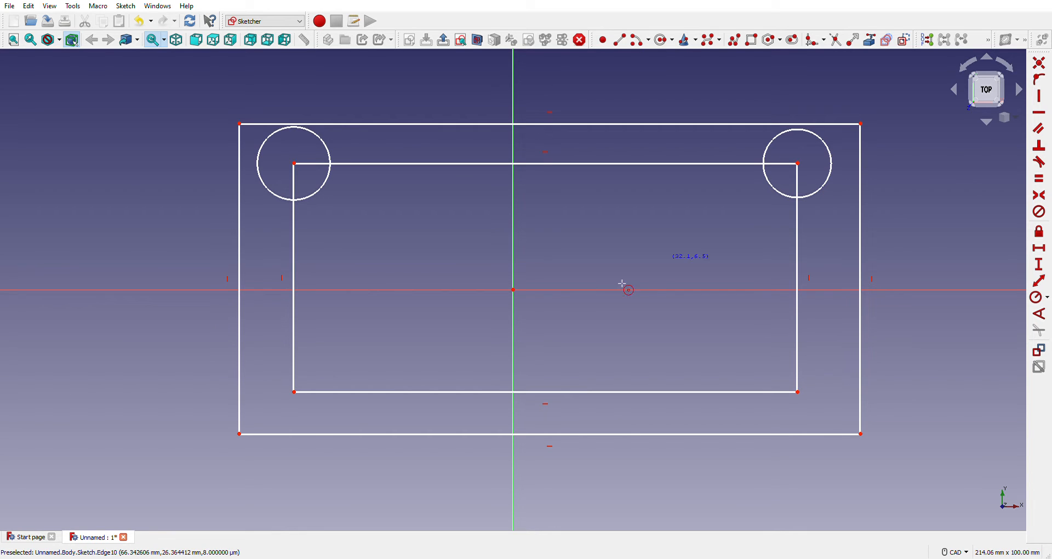
# Draw two more circles centred on the inner rectangle's lower corners, keeping them inside the outer rectangle.
pyautogui.click(295, 393)
pyautogui.click(274, 411)
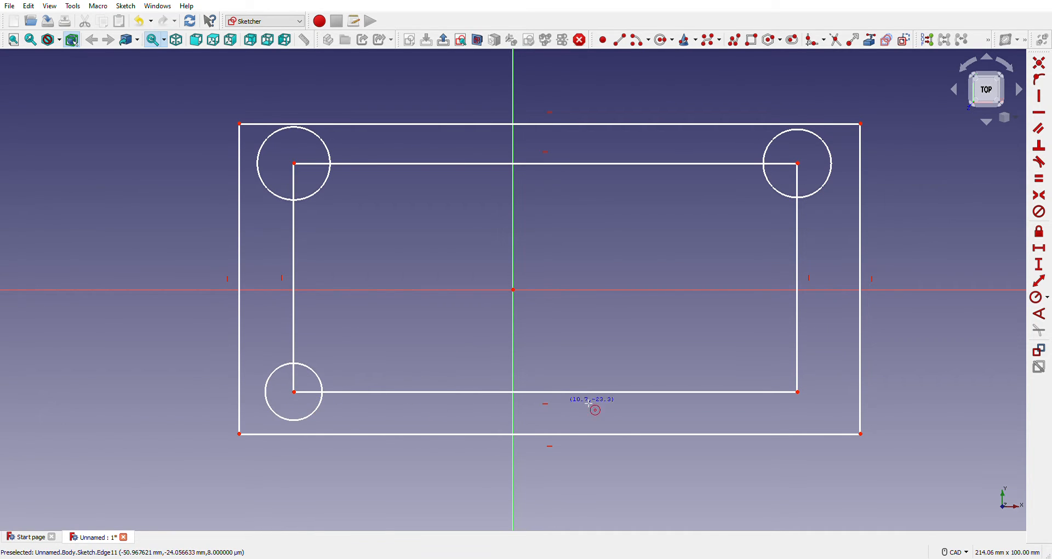
pyautogui.click(798, 394)
pyautogui.press('Escape')
pyautogui.click(670, 39)
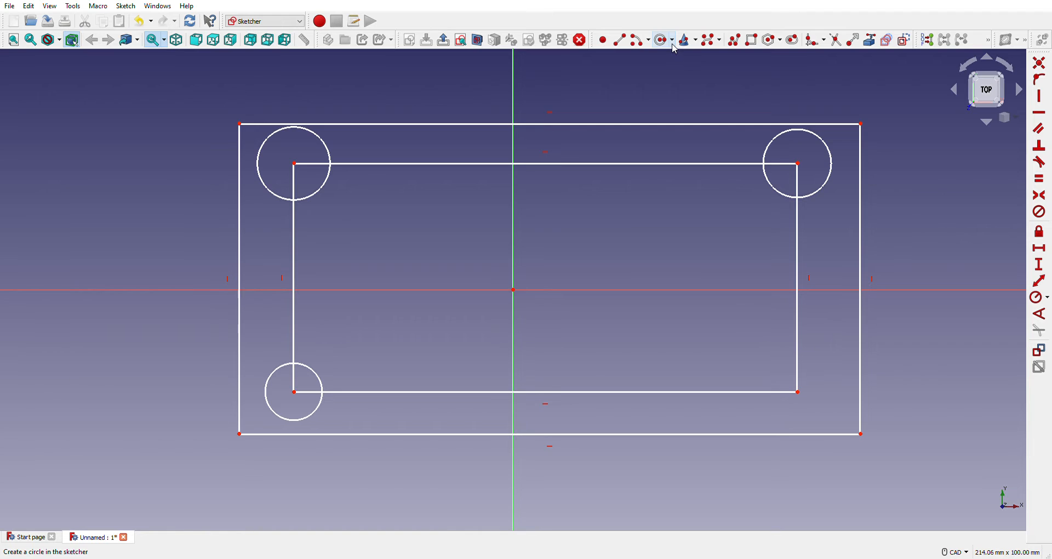
pyautogui.click(799, 393)
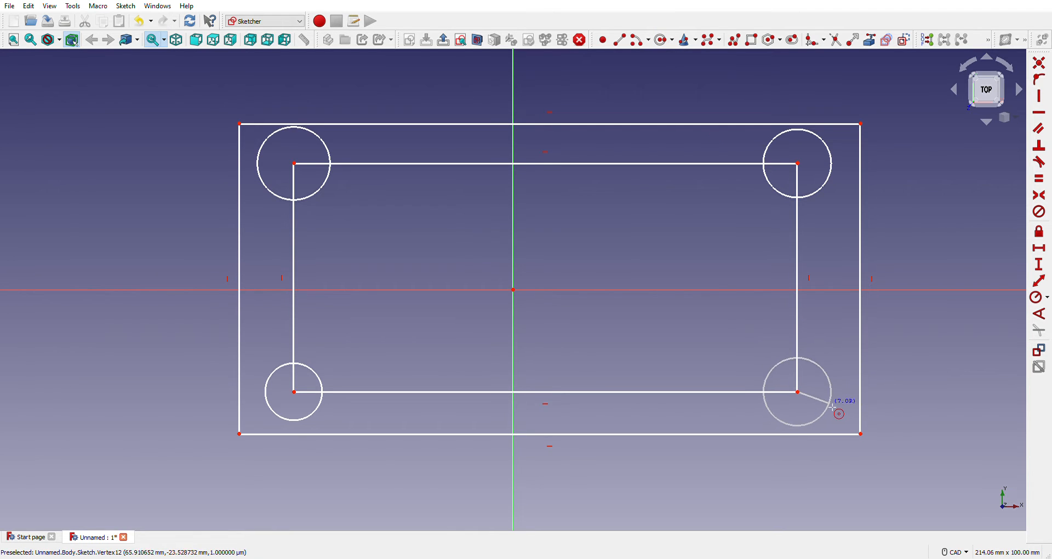
pyautogui.click(826, 403)
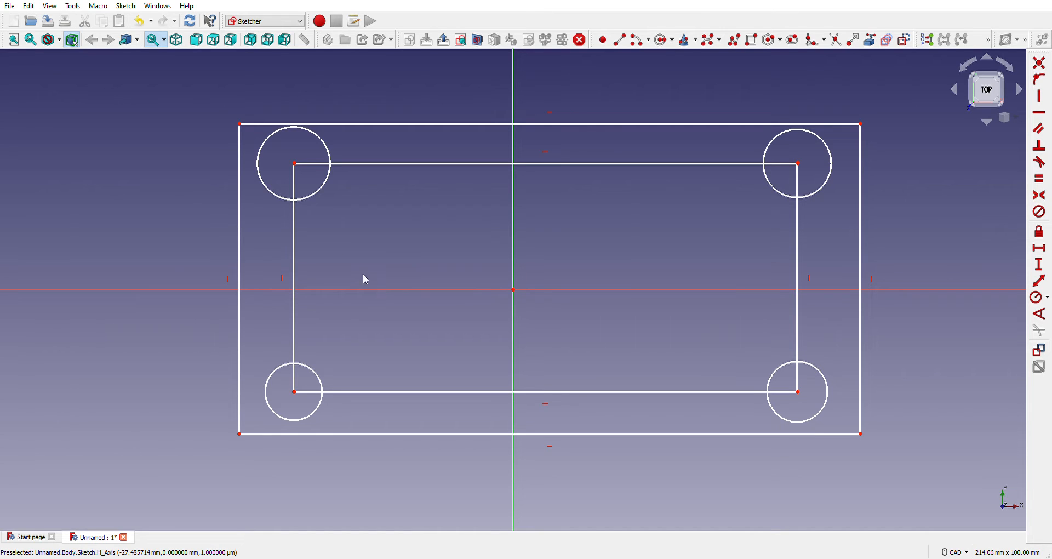
# Apply an equality constraint to all four corner circles.
pyautogui.click(325, 147)
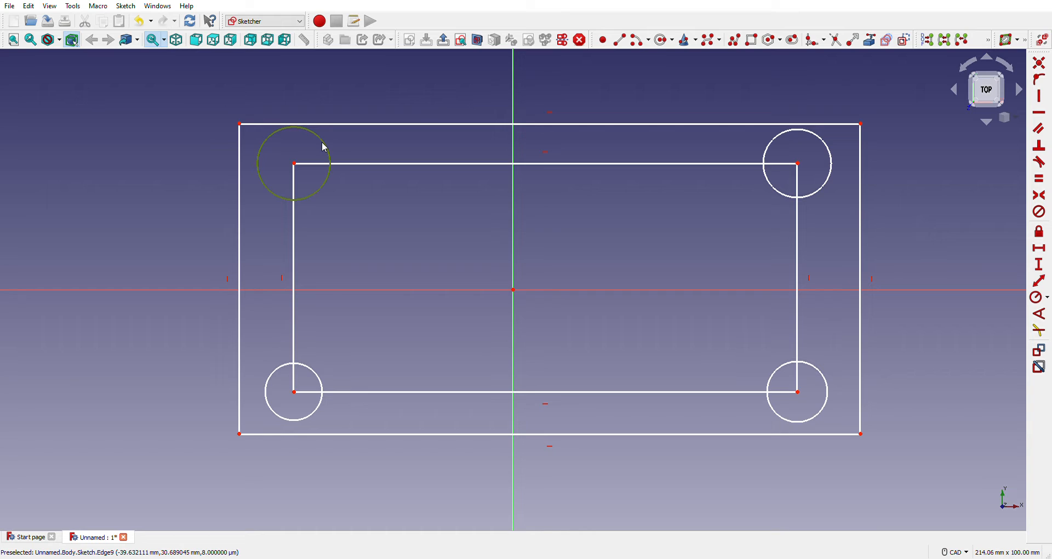
pyautogui.click(767, 144)
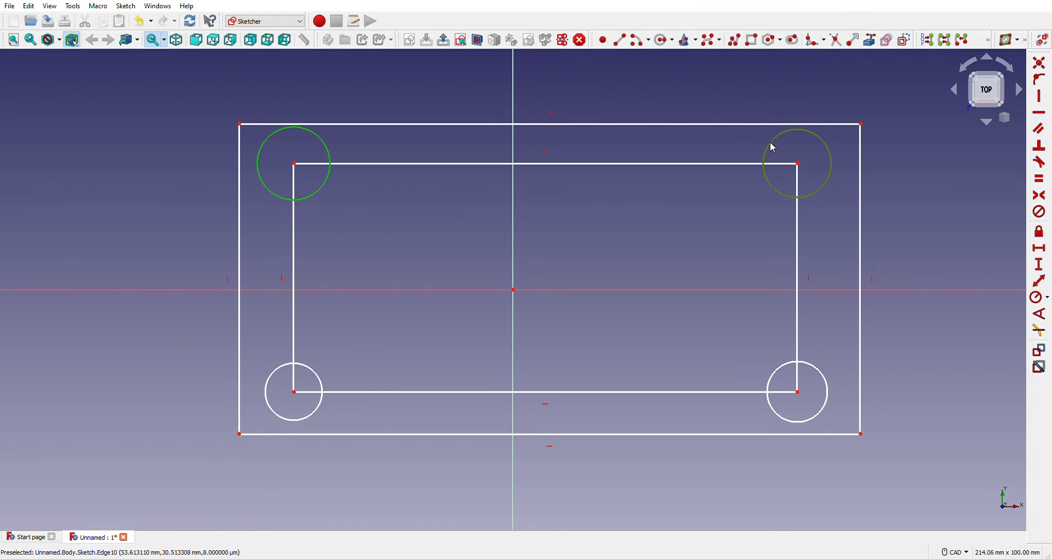
pyautogui.click(771, 370)
pyautogui.click(313, 373)
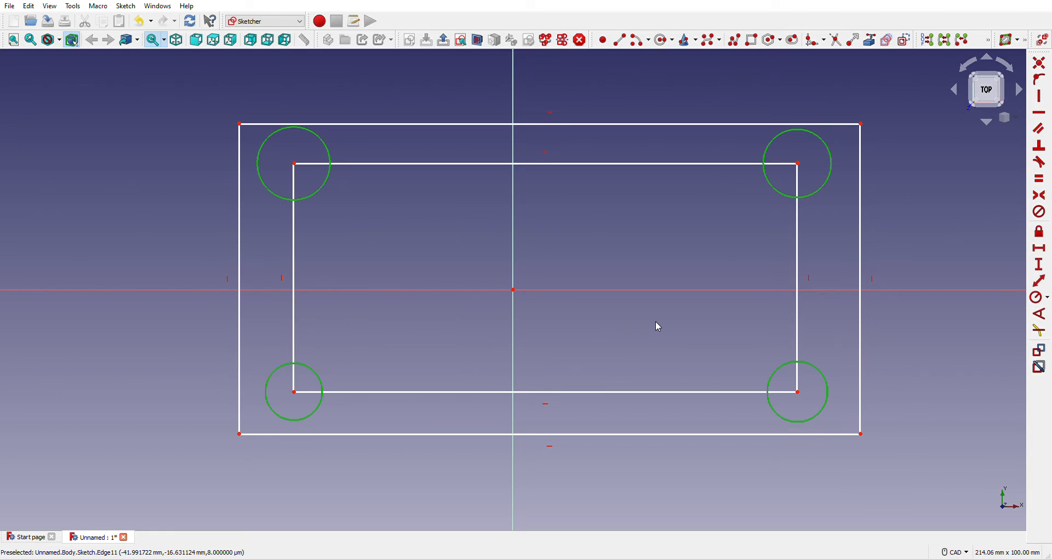
pyautogui.click(1045, 182)
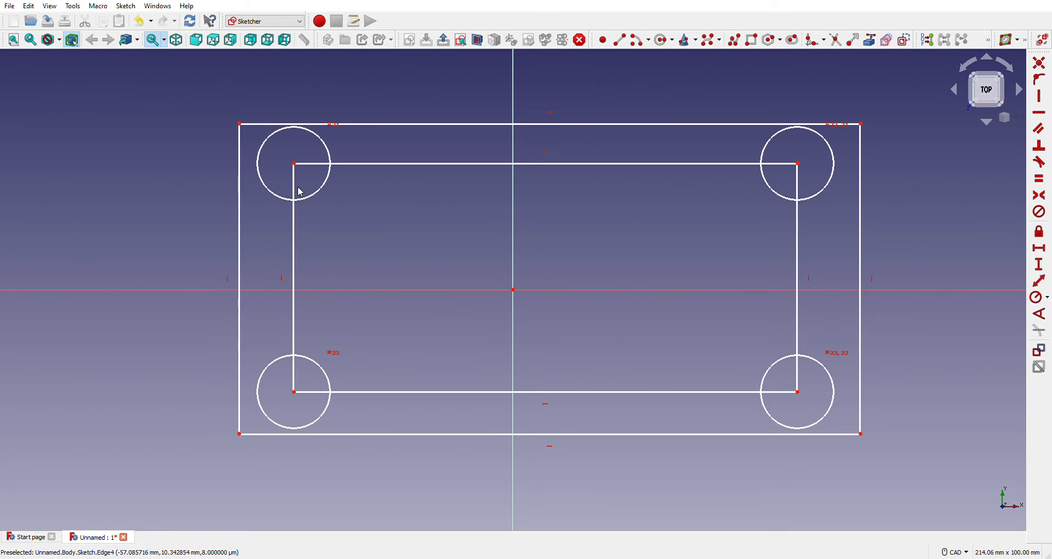
# Constrain the inner rectangle's two left corners symmetric about the horizontal axis and remove the redundant vertical constraint on its left edge.
pyautogui.click(294, 164)
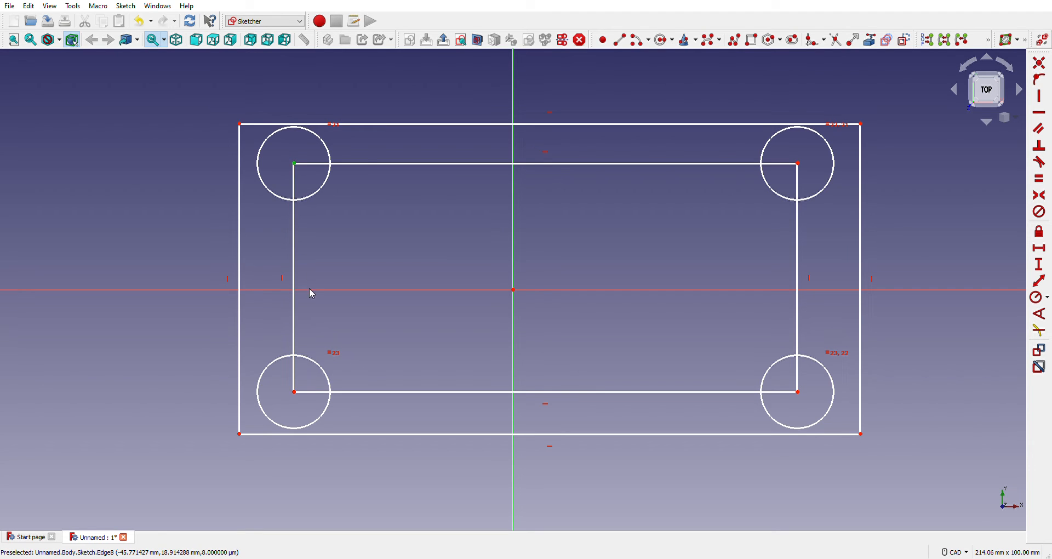
pyautogui.click(296, 393)
pyautogui.click(391, 290)
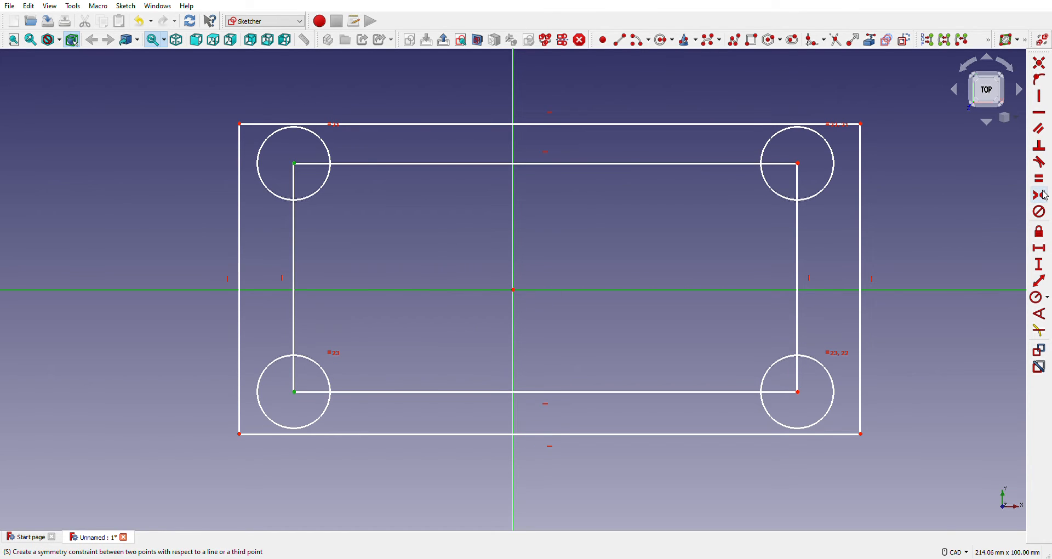
pyautogui.hotkey('ctrl', 'a')
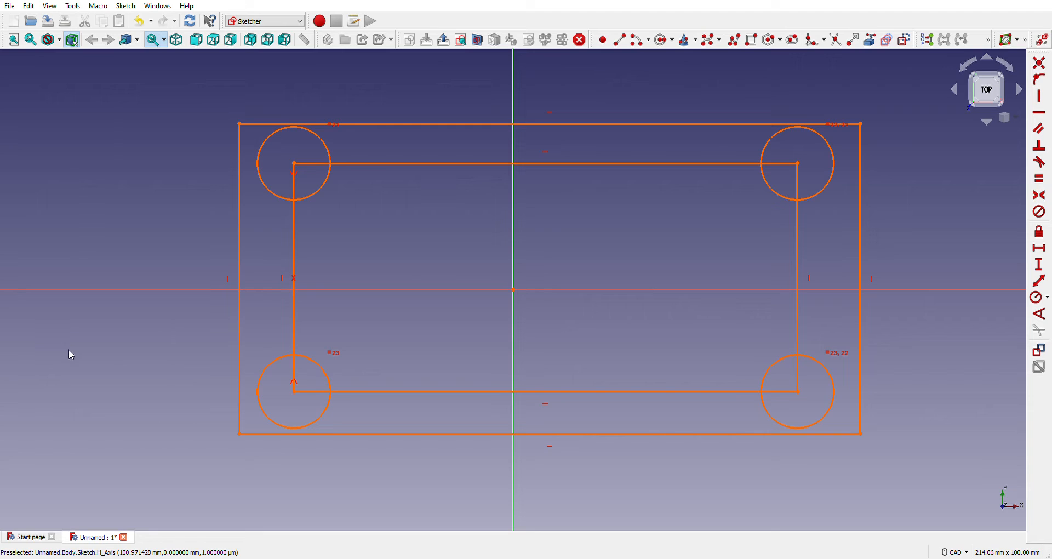
pyautogui.press('Delete')
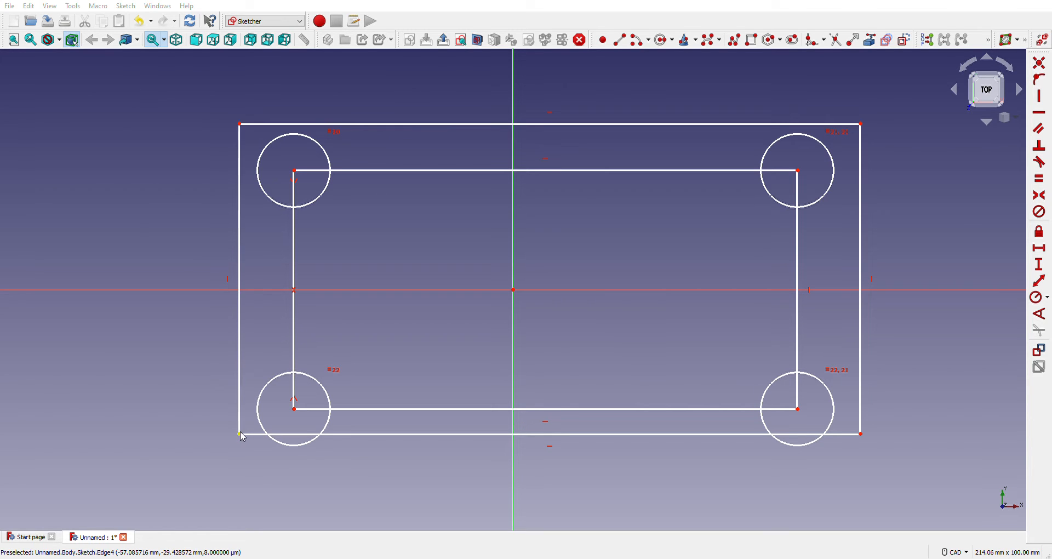
# Enlarge the outer rectangle downward by moving its lower-left corner so it encloses the lower circles.
pyautogui.moveTo(240, 433); pyautogui.dragTo(241, 463)
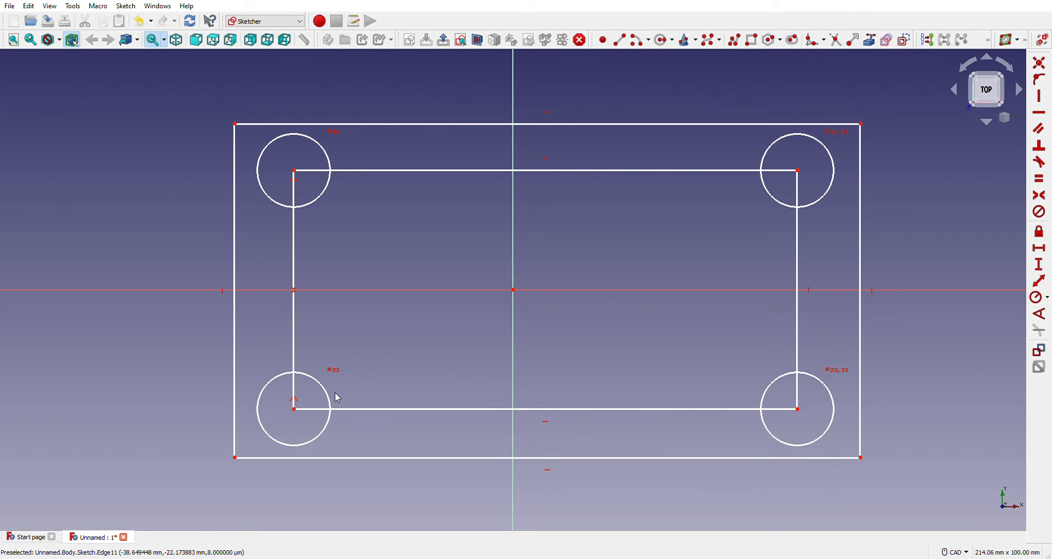
pyautogui.scroll(2, 334, 392)
pyautogui.scroll(2, 225, 415)
pyautogui.scroll(-5, 362, 386)
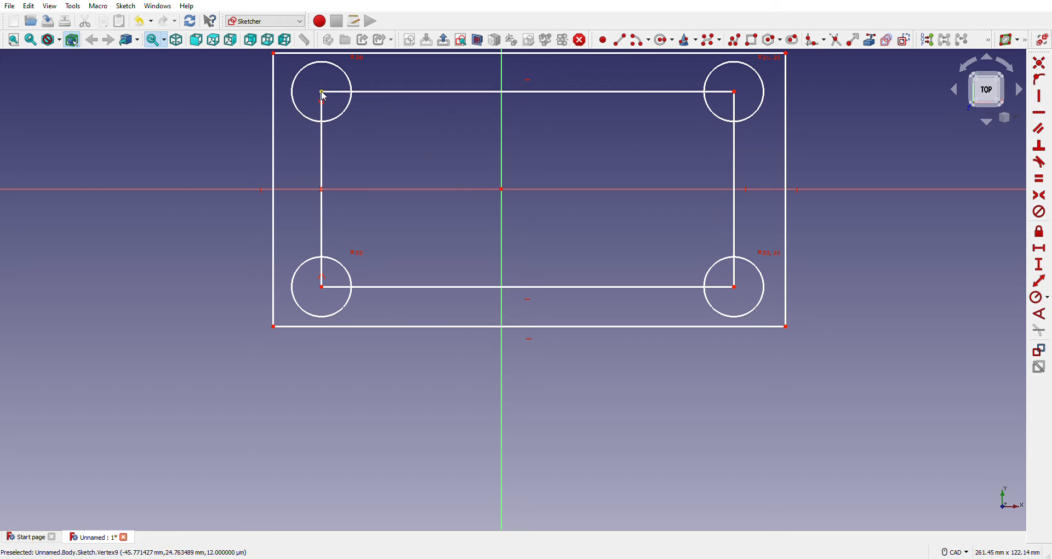
pyautogui.scroll(3, 449, 74)
pyautogui.scroll(-3, 447, 82)
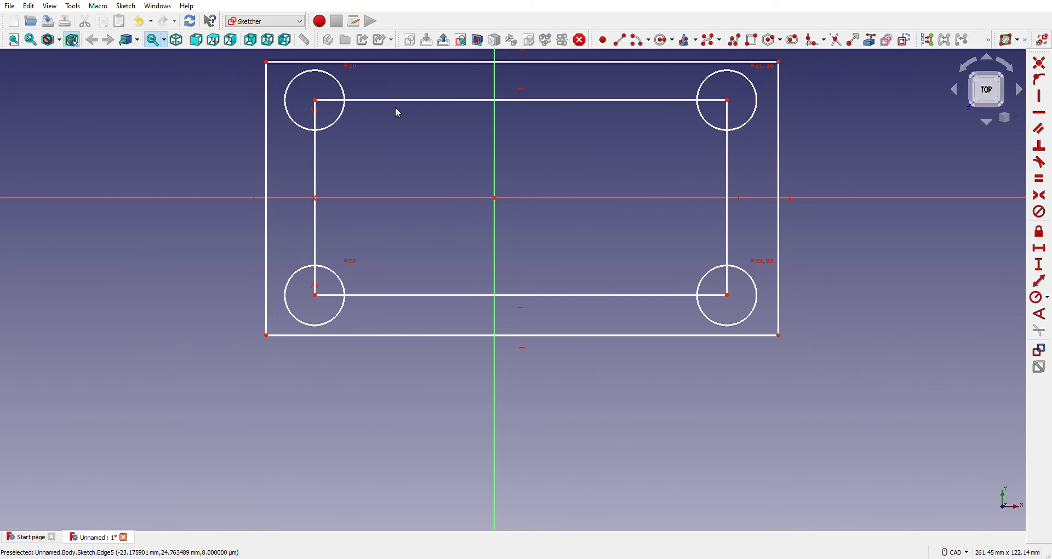
# Constrain the inner rectangle's two upper corners symmetric about the vertical axis and remove the redundant horizontal constraint on its top edge.
pyautogui.click(317, 103)
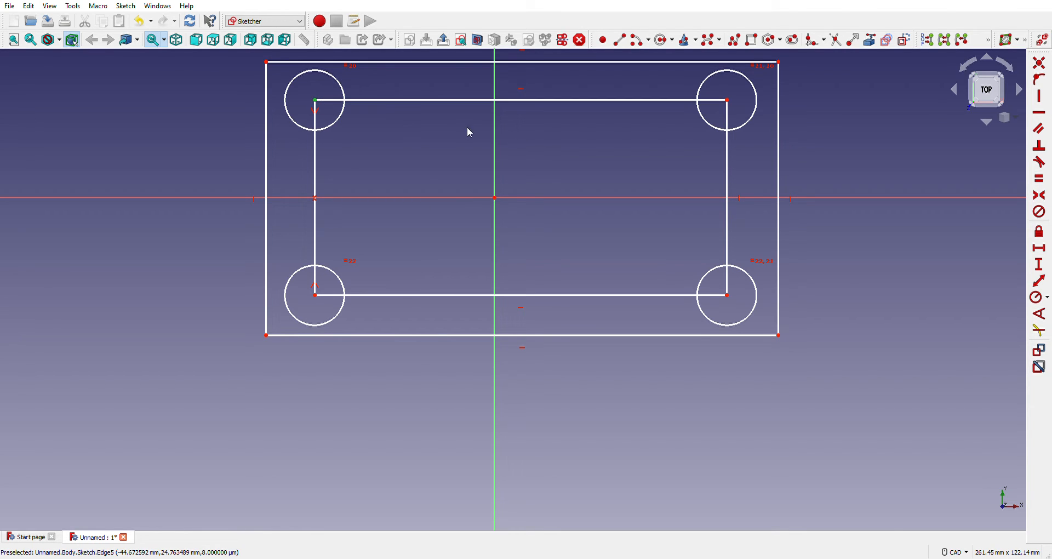
pyautogui.click(728, 101)
pyautogui.click(496, 178)
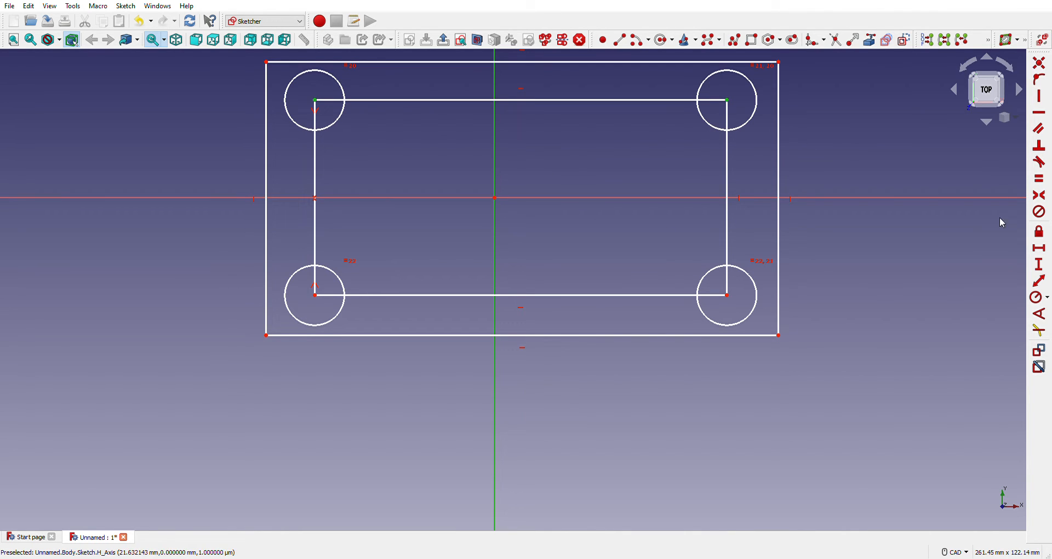
pyautogui.click(1041, 196)
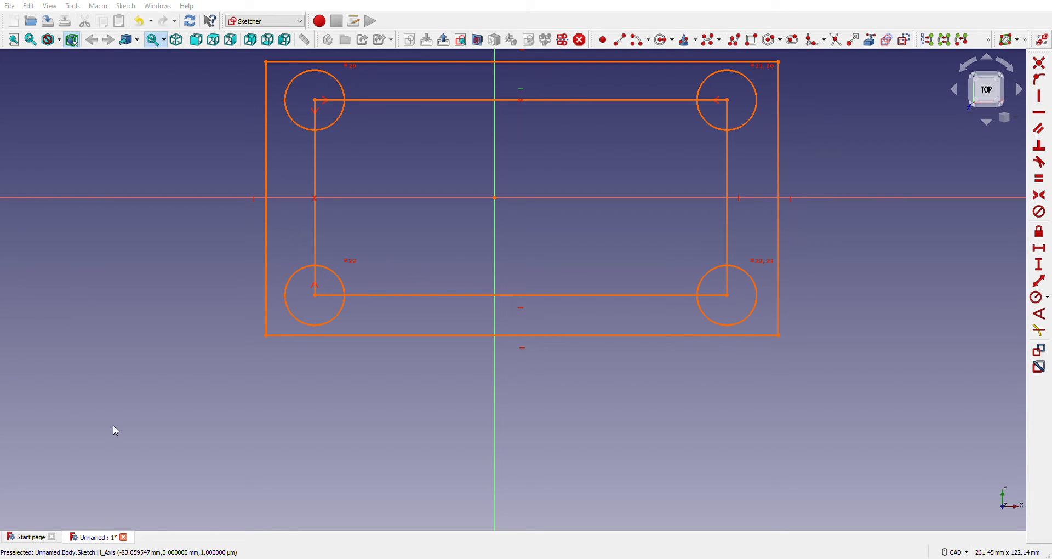
pyautogui.press('Delete')
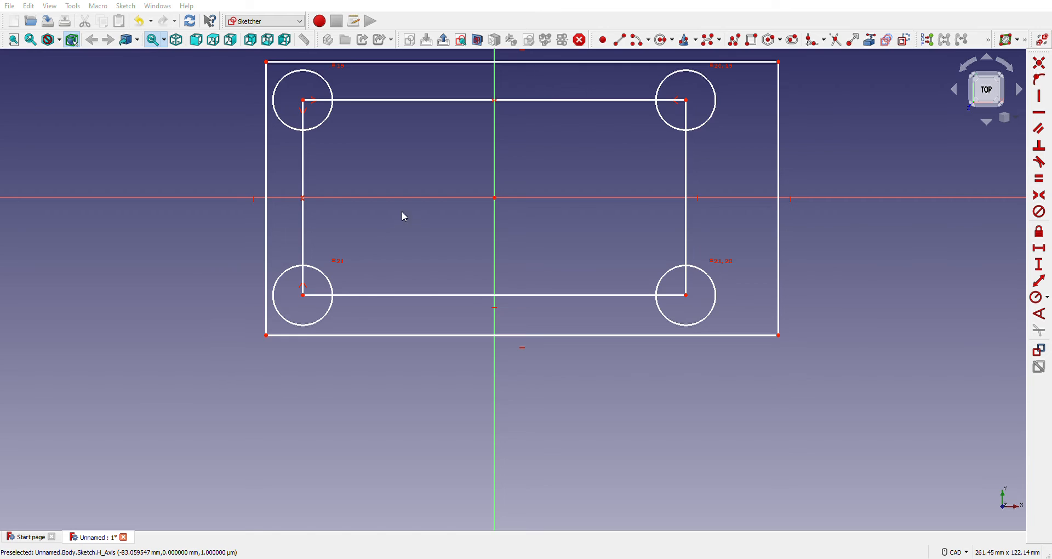
# Constrain the outer rectangle's two left corners symmetric about the horizontal axis and remove the redundant vertical constraint on its left edge.
pyautogui.scroll(2, 419, 193)
pyautogui.scroll(-2, 419, 193)
pyautogui.click(268, 65)
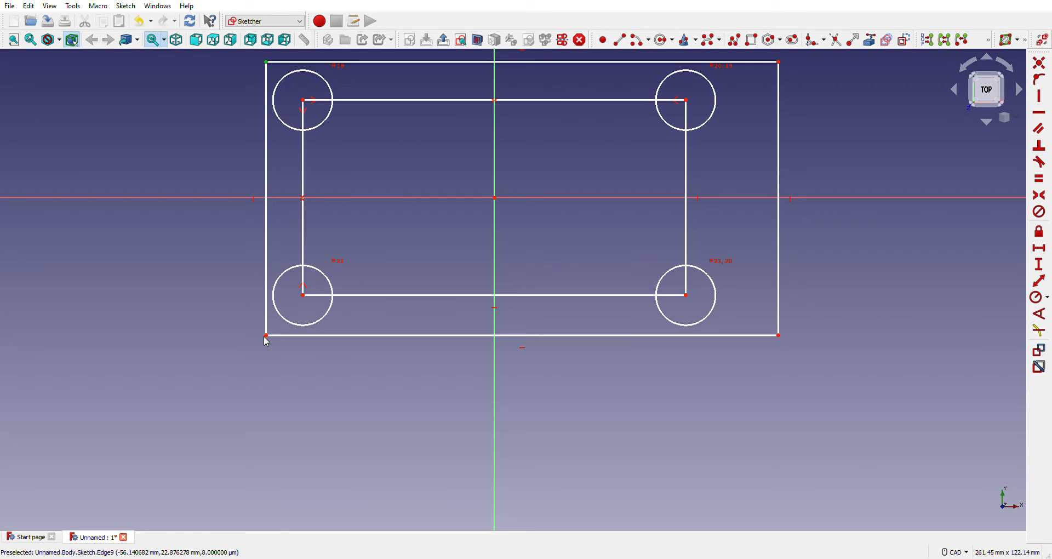
pyautogui.click(266, 336)
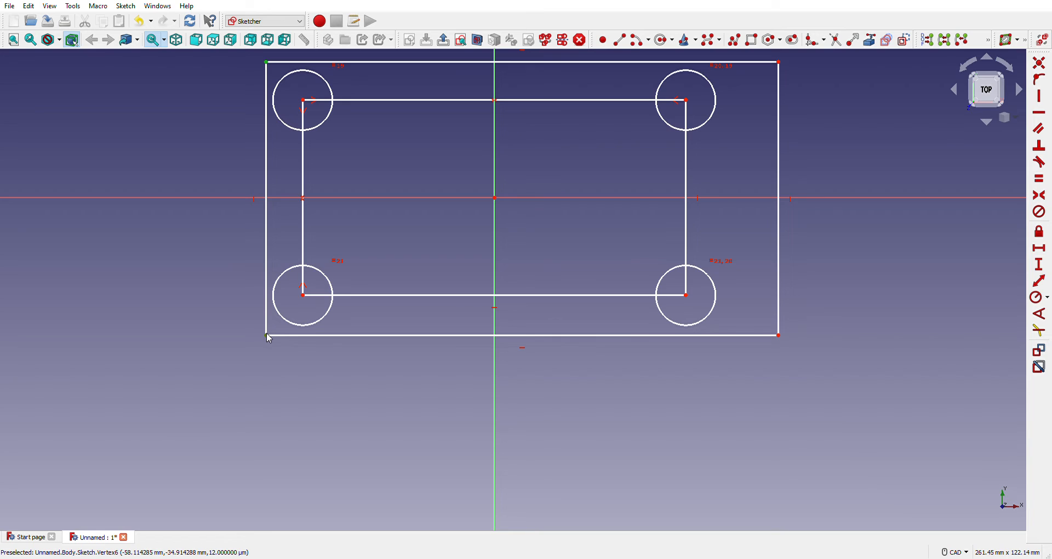
pyautogui.click(435, 199)
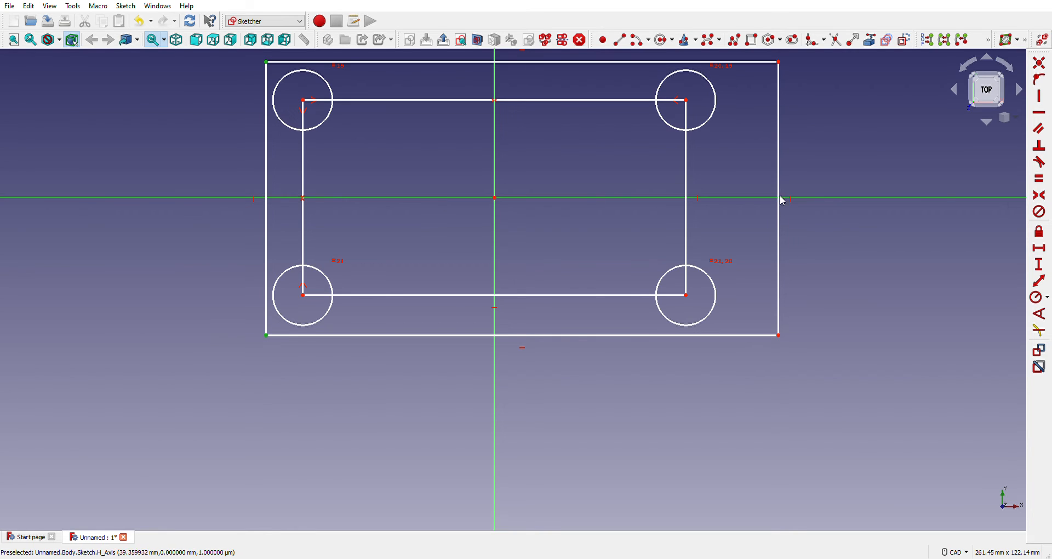
pyautogui.click(1040, 197)
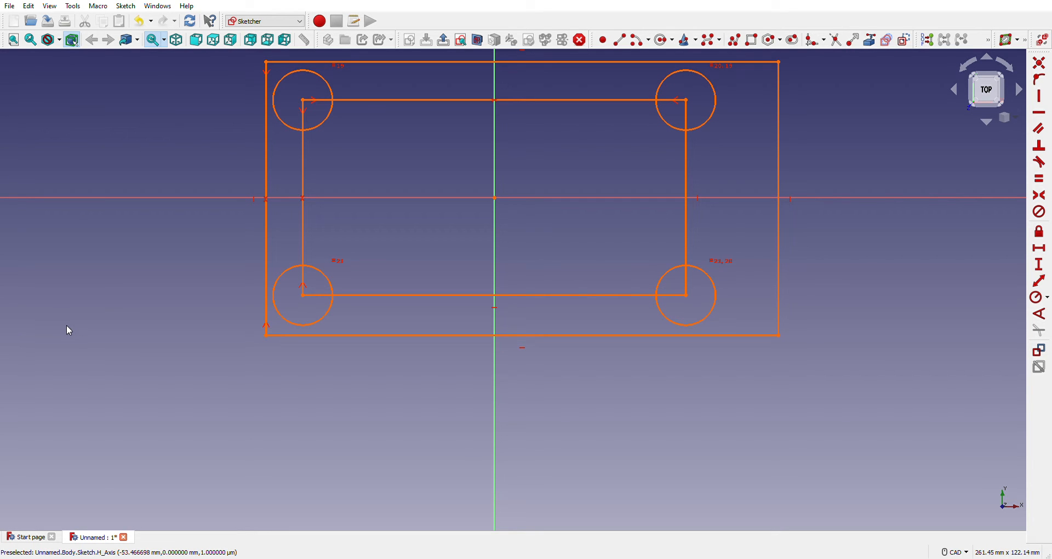
pyautogui.hotkey('ctrl', 'z')
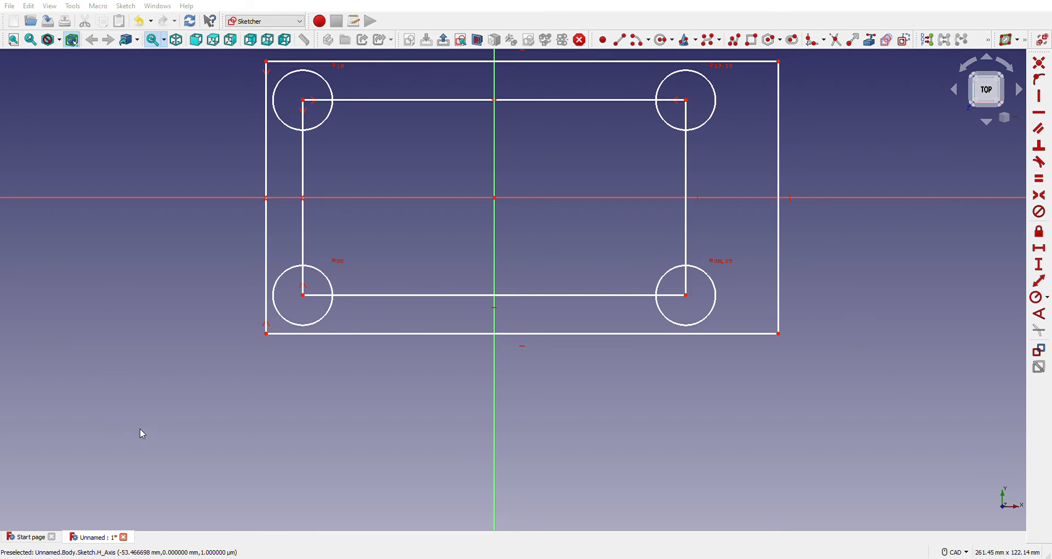
# Constrain the outer rectangle's two upper corners symmetric about the vertical axis and remove the redundant horizontal constraint on its top edge.
pyautogui.click(267, 62)
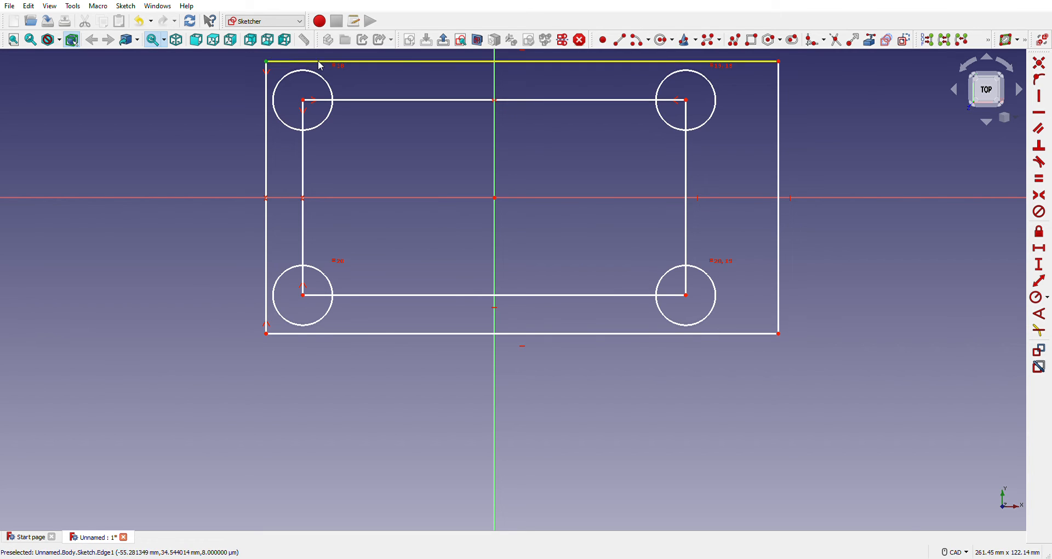
pyautogui.click(779, 62)
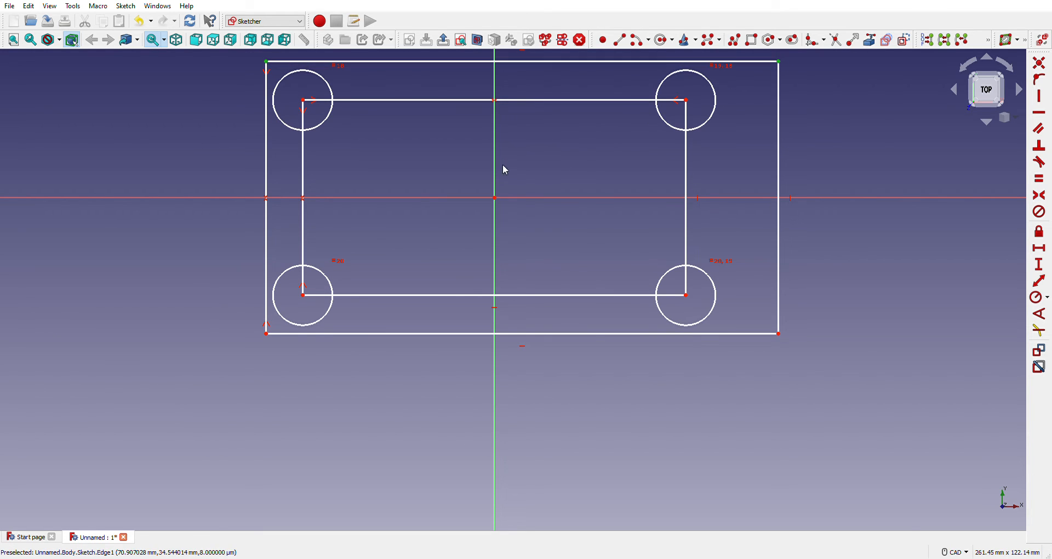
pyautogui.click(495, 171)
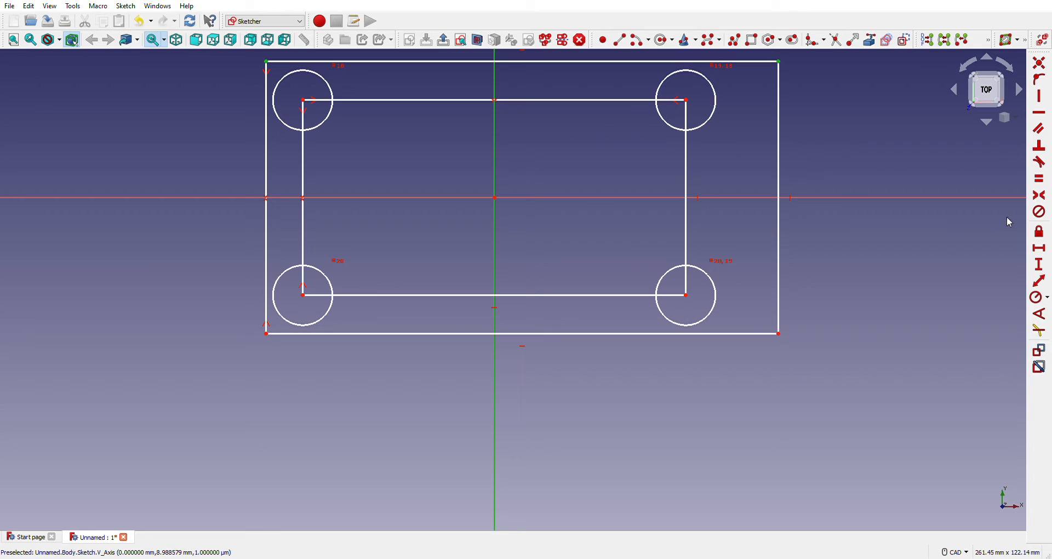
pyautogui.click(1039, 195)
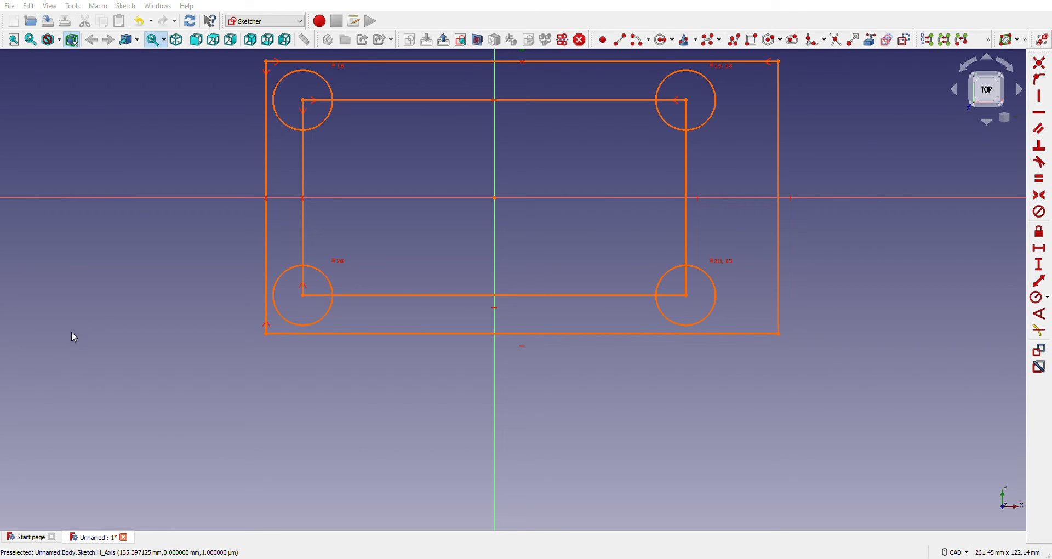
pyautogui.click(107, 443)
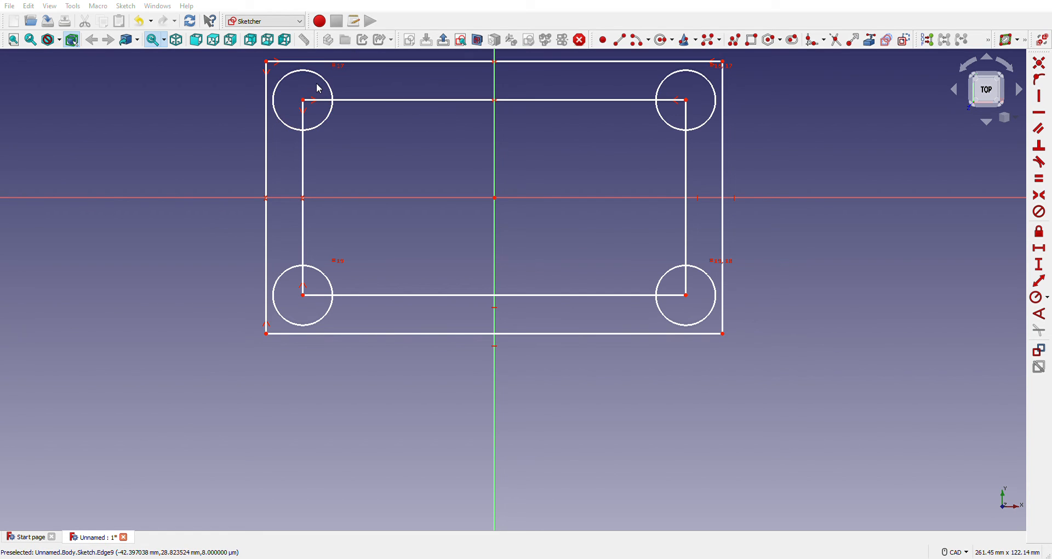
# Draw a diagonal line from the outer rectangle's upper-left corner to the inner rectangle's upper-left corner.
pyautogui.scroll(1, 319, 88)
pyautogui.scroll(1, 319, 89)
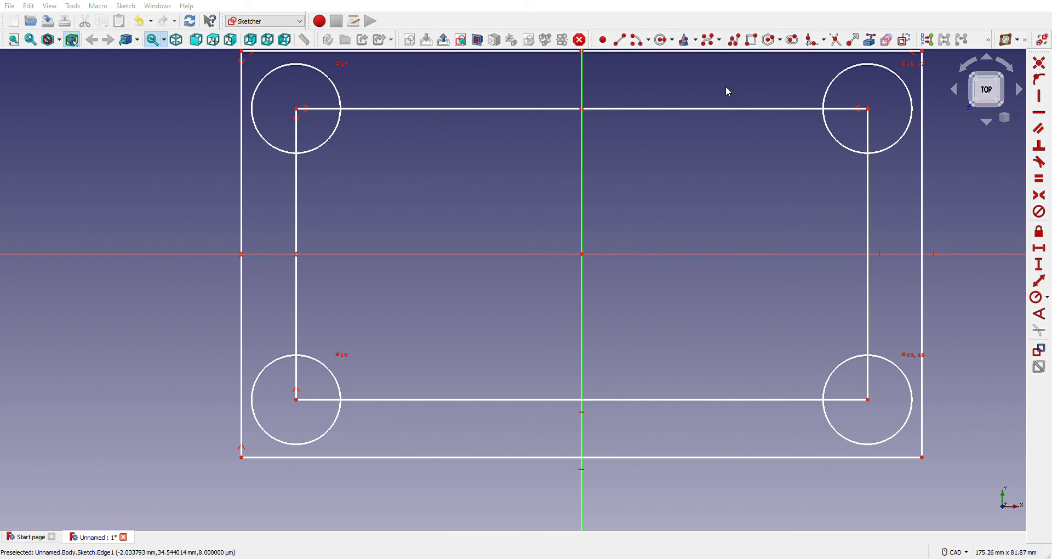
pyautogui.click(621, 41)
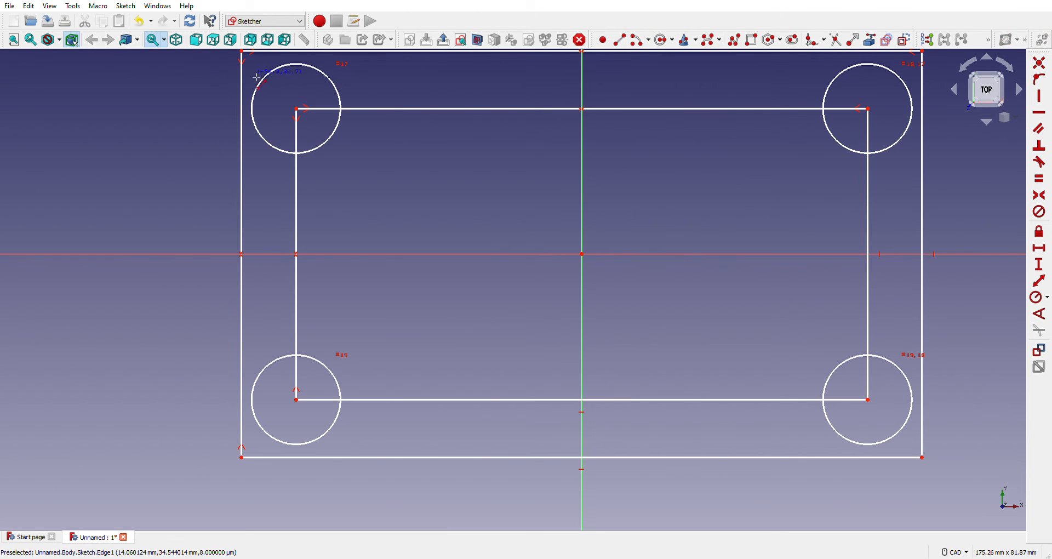
pyautogui.click(242, 52)
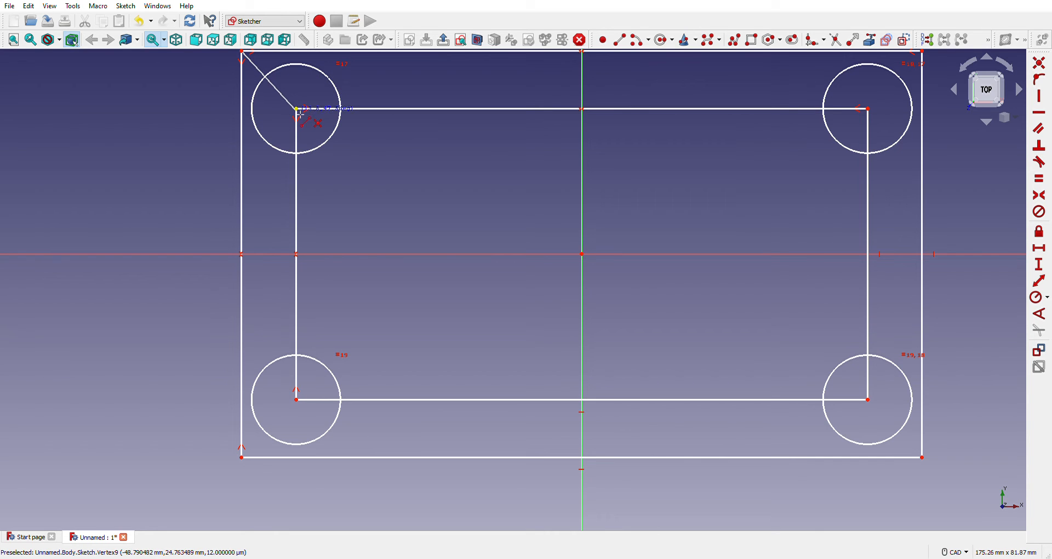
pyautogui.click(296, 109)
pyautogui.scroll(-4, 484, 149)
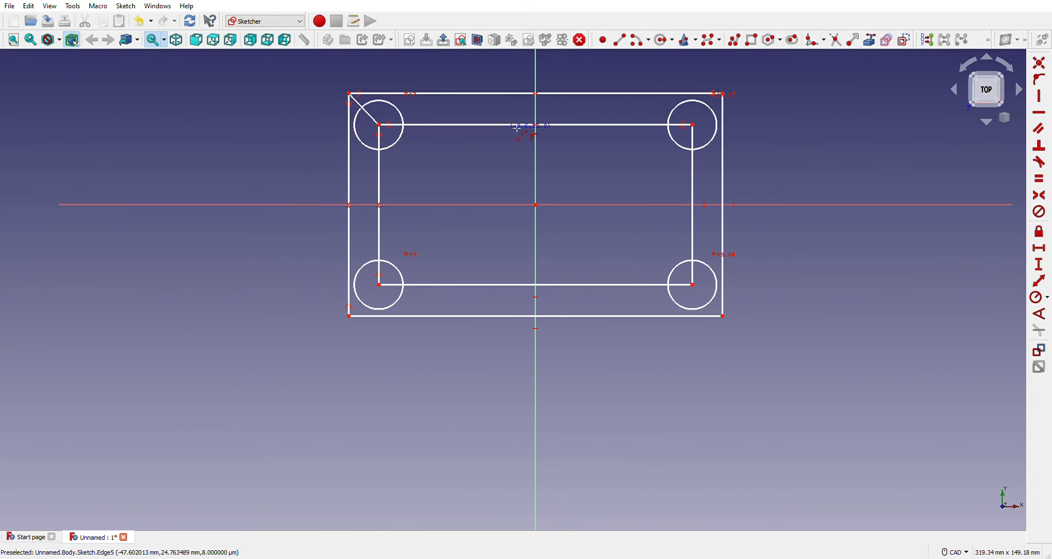
pyautogui.scroll(3, 542, 128)
pyautogui.rightClick(577, 188)
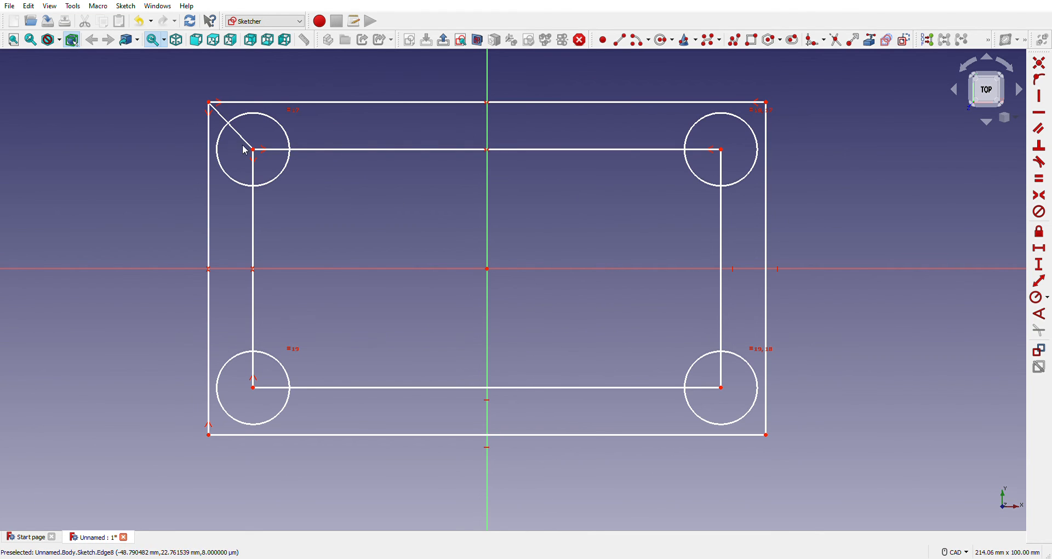
# Constrain the angle between the corner diagonal and the outer rectangle's top edge to 45°.
pyautogui.click(233, 128)
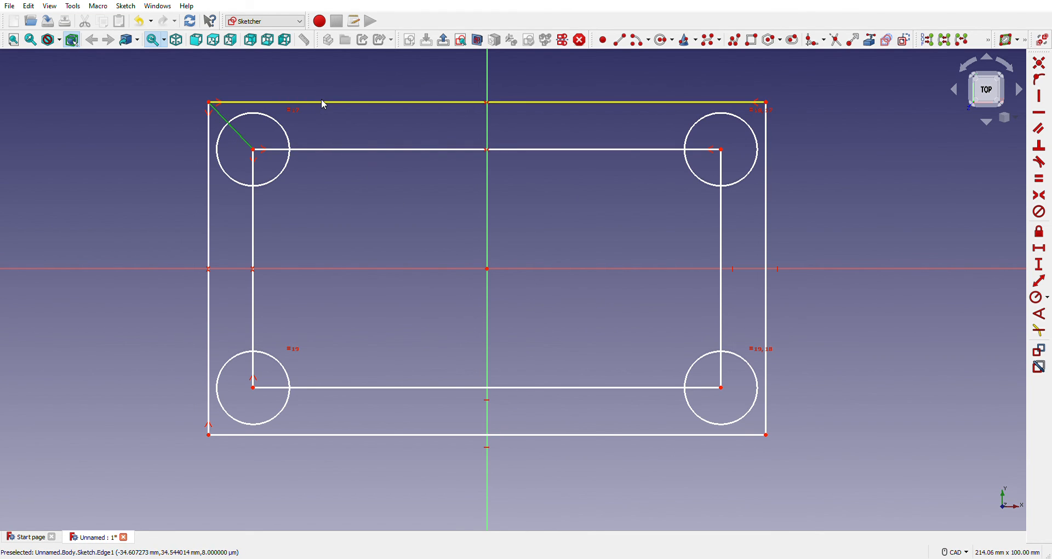
pyautogui.click(322, 101)
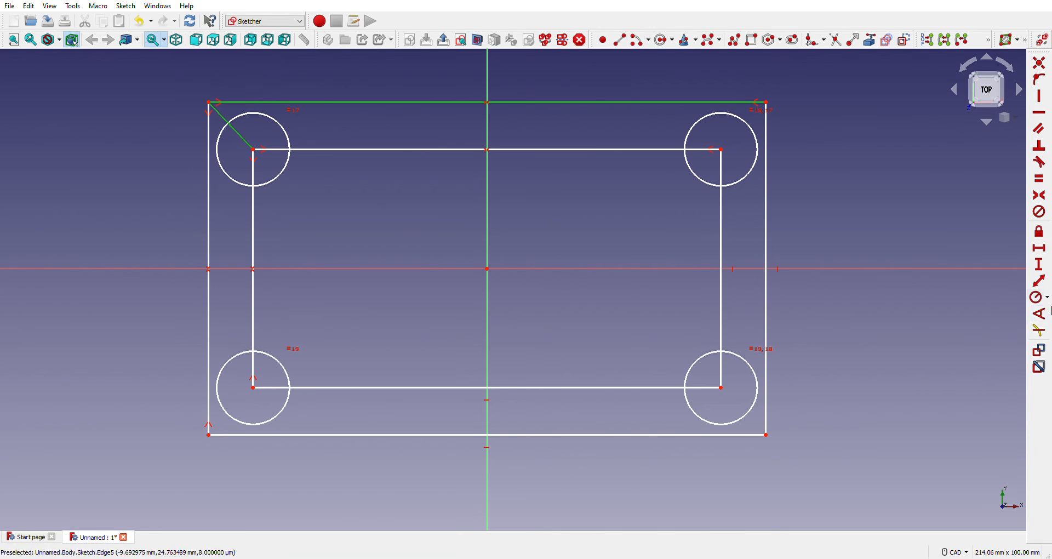
pyautogui.click(1041, 320)
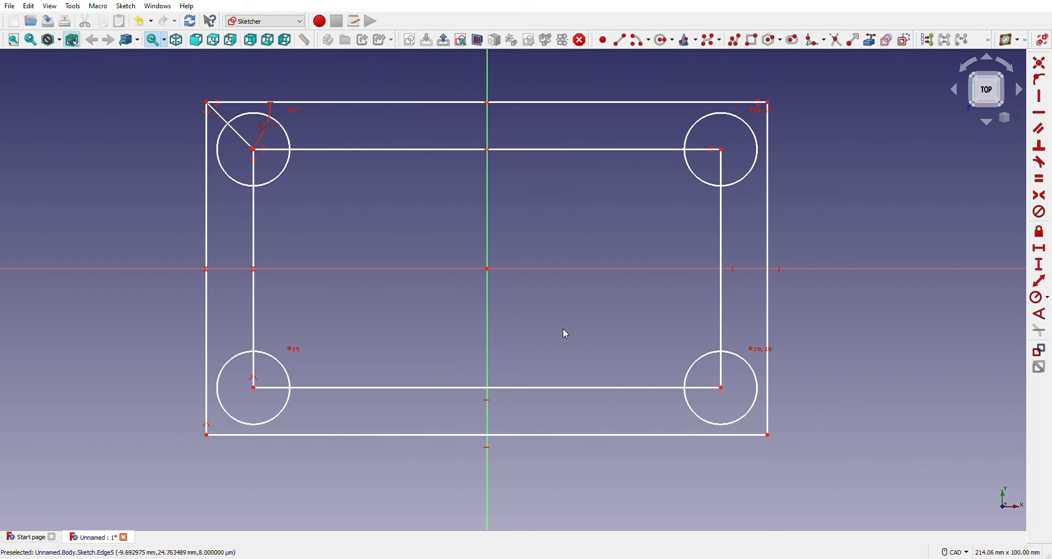
# Dimension the inner rectangle with a width of 80 mm and a height of 40 mm.
pyautogui.click(502, 387)
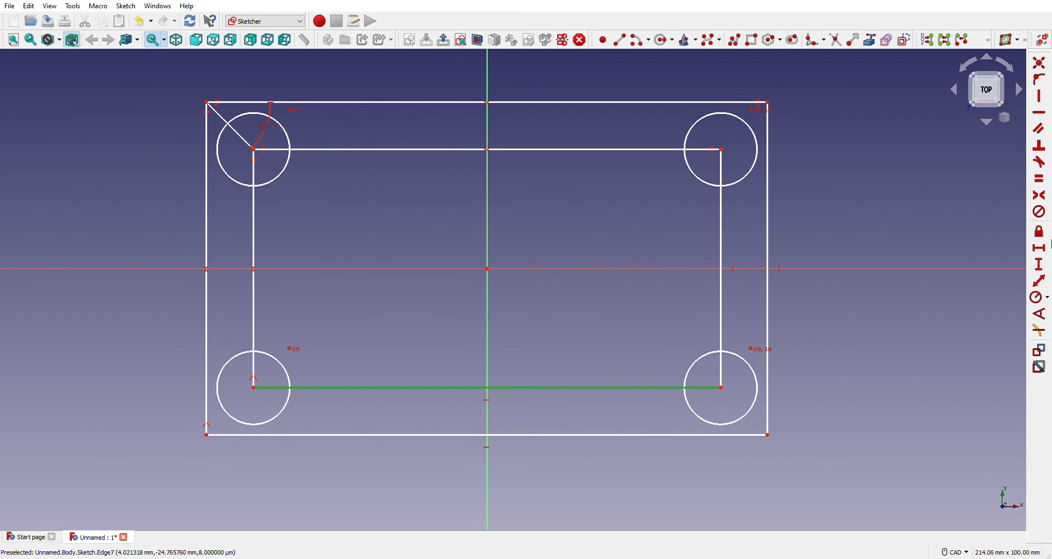
pyautogui.click(1039, 281)
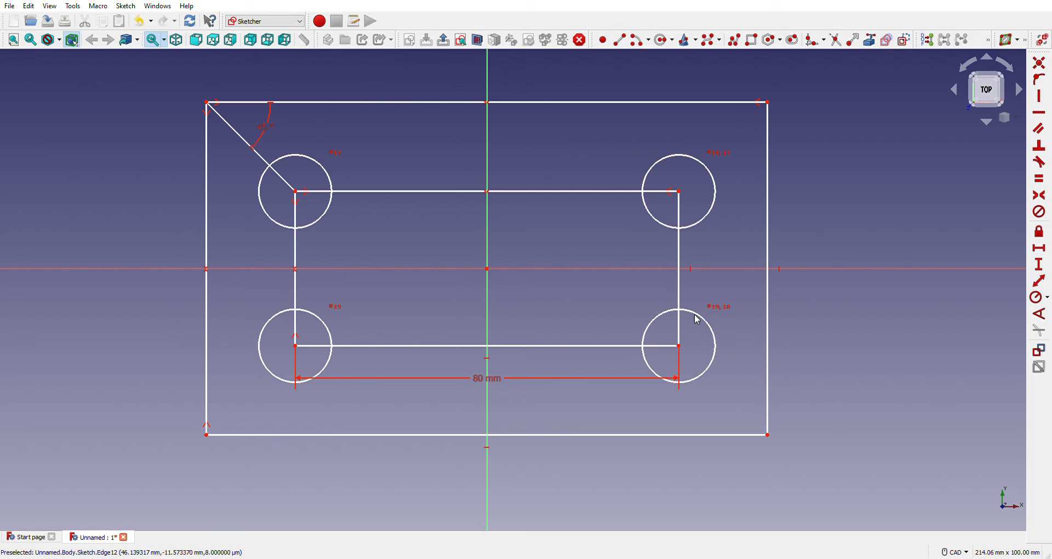
pyautogui.click(681, 273)
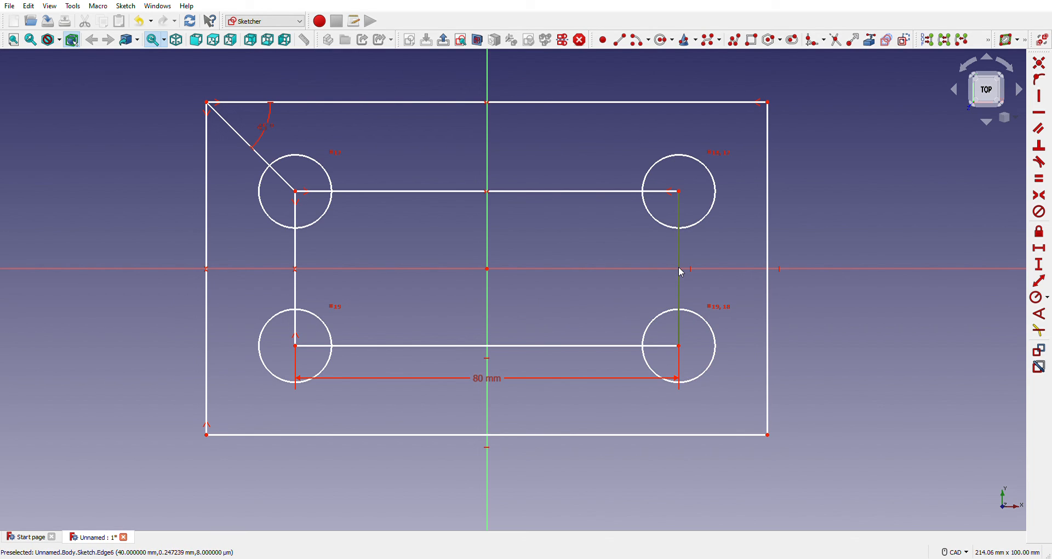
pyautogui.click(1041, 280)
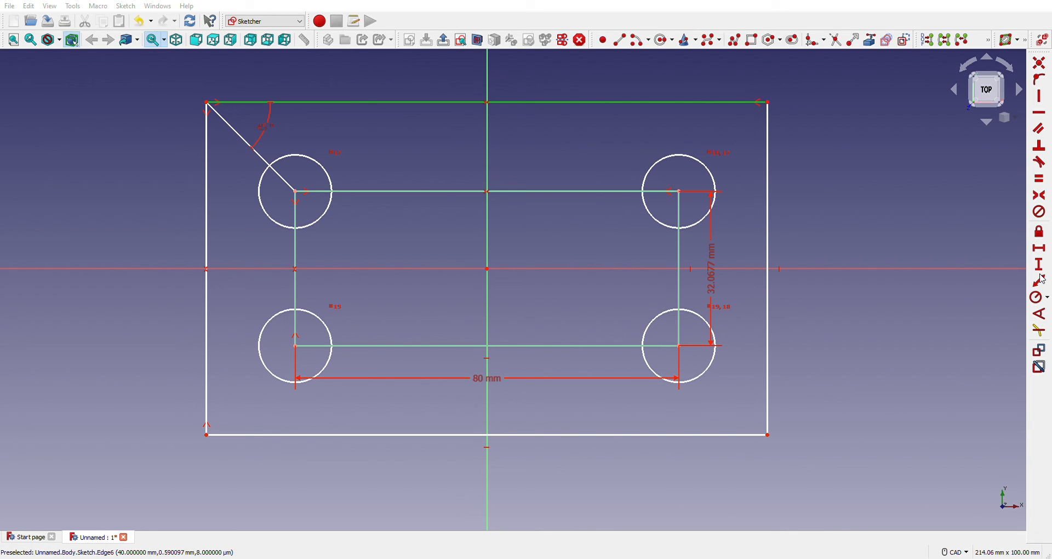
pyautogui.write('40')
pyautogui.press('Return')
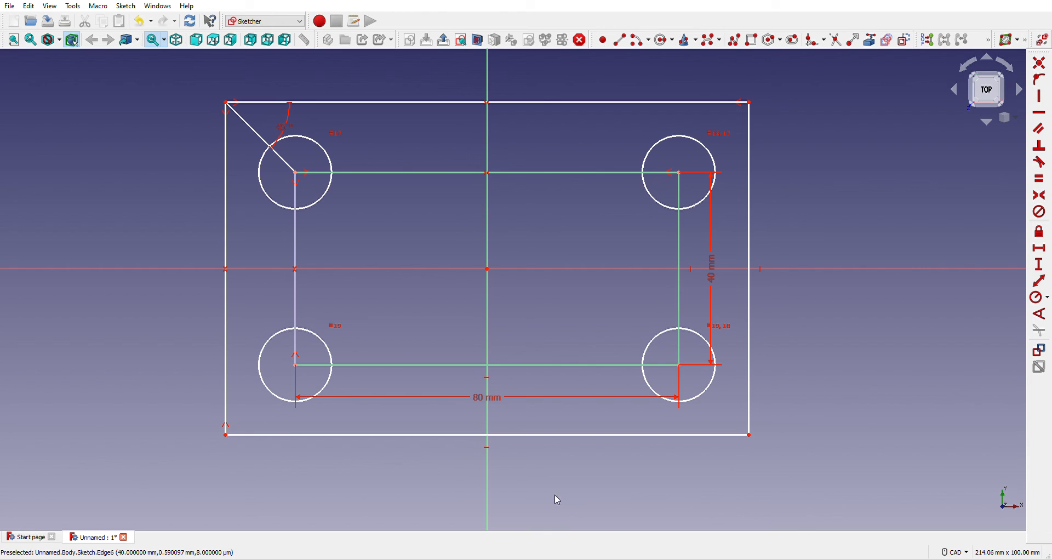
# Set the distance between the lower-right corners of the inner and outer rectangles to 10 mm.
pyautogui.click(680, 365)
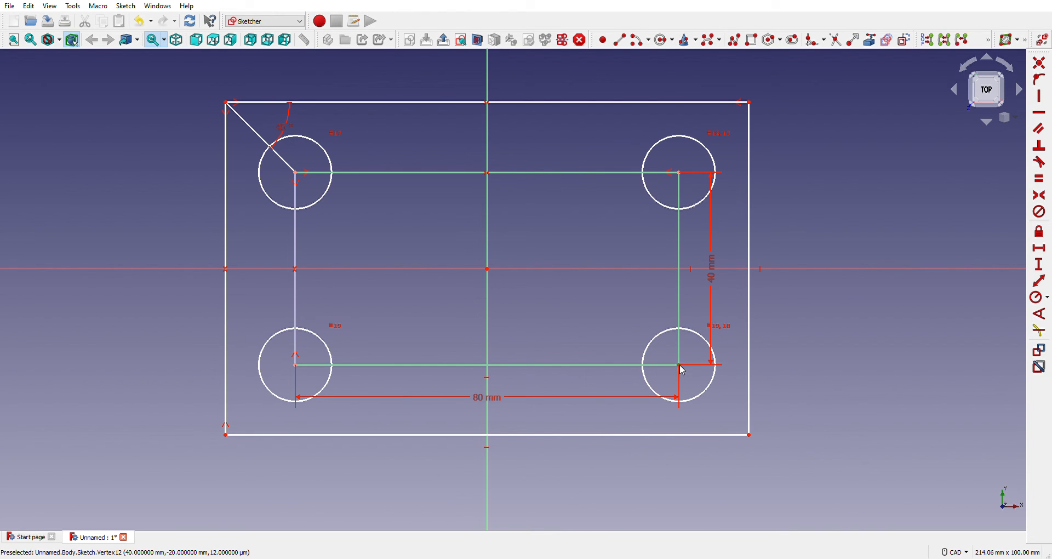
pyautogui.click(751, 435)
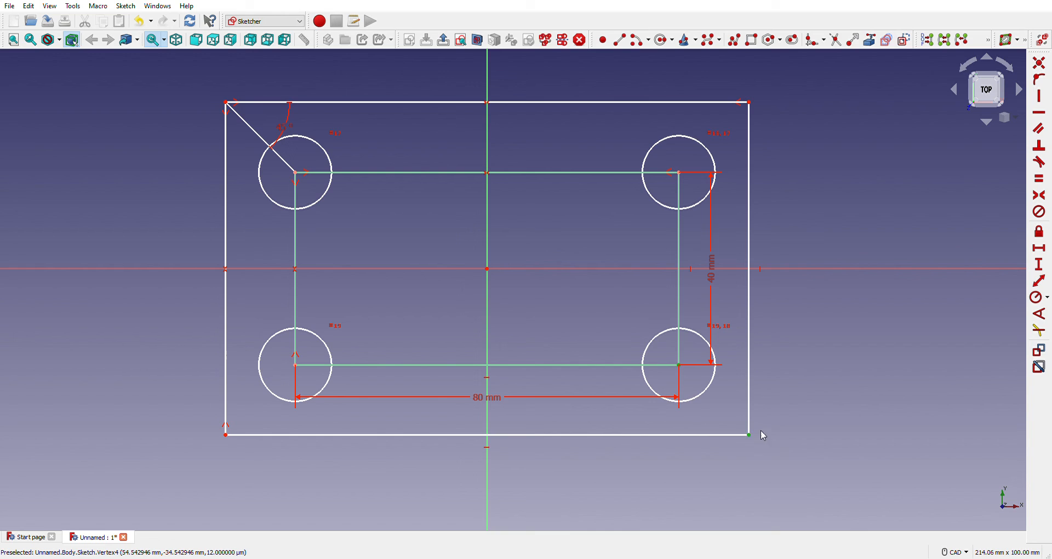
pyautogui.click(1039, 281)
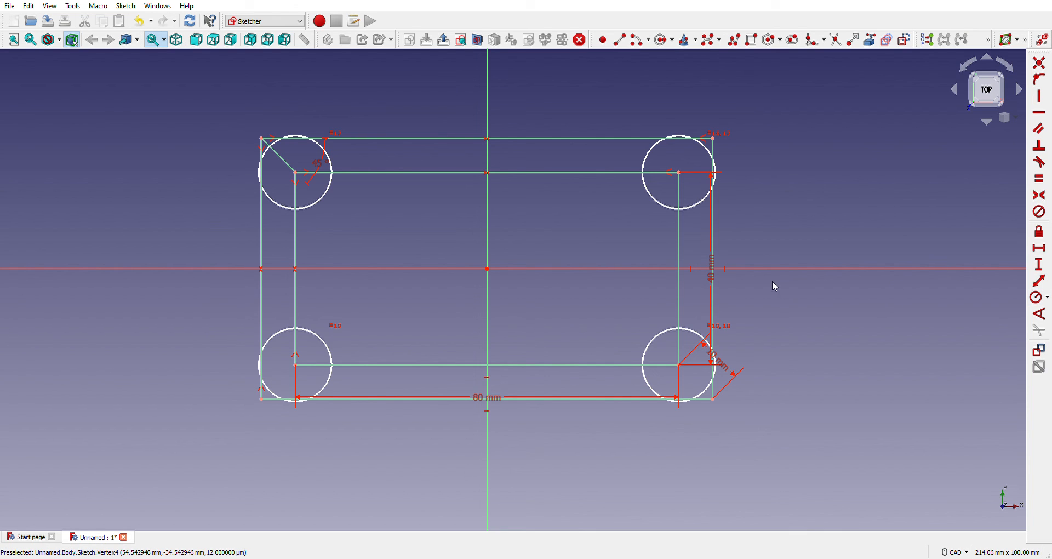
# Constrain the upper-left circle's radius to 5 mm.
pyautogui.scroll(2, 326, 219)
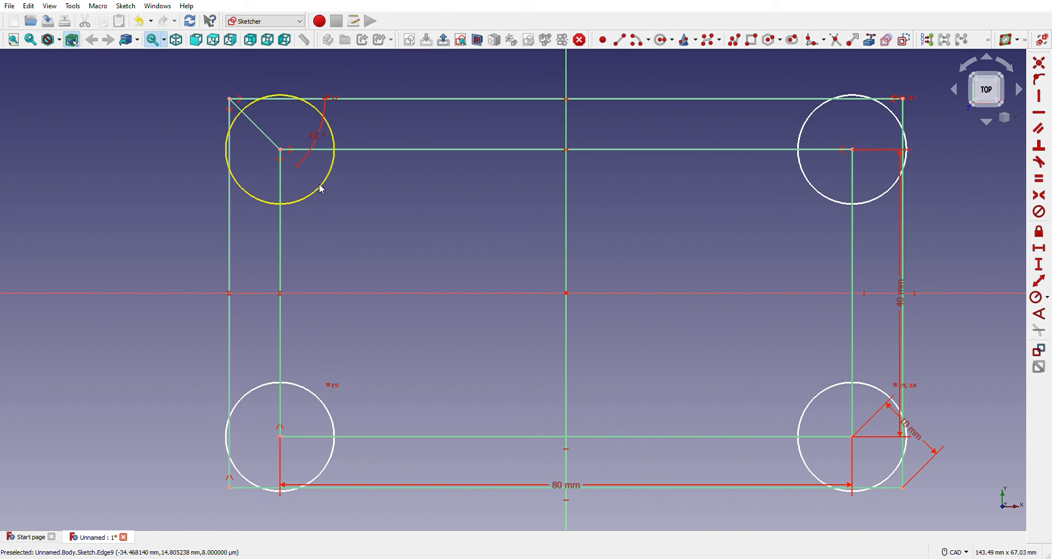
pyautogui.click(322, 189)
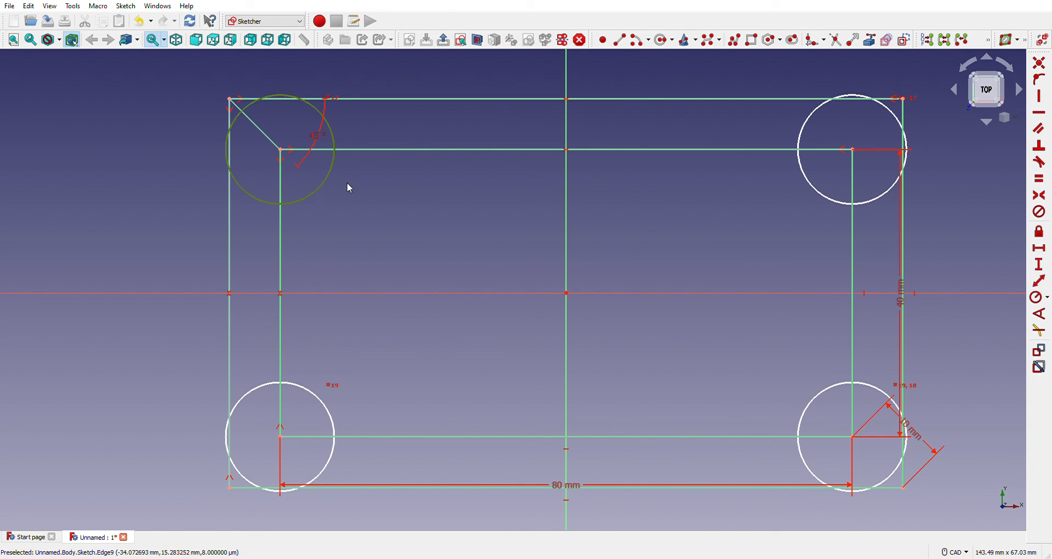
pyautogui.click(1036, 299)
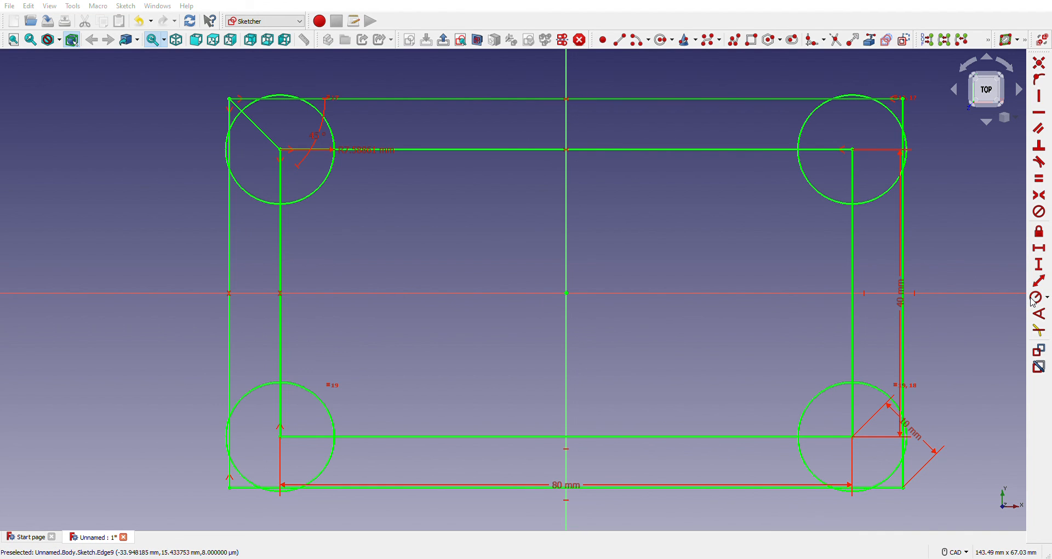
pyautogui.write('5')
pyautogui.press('Return')
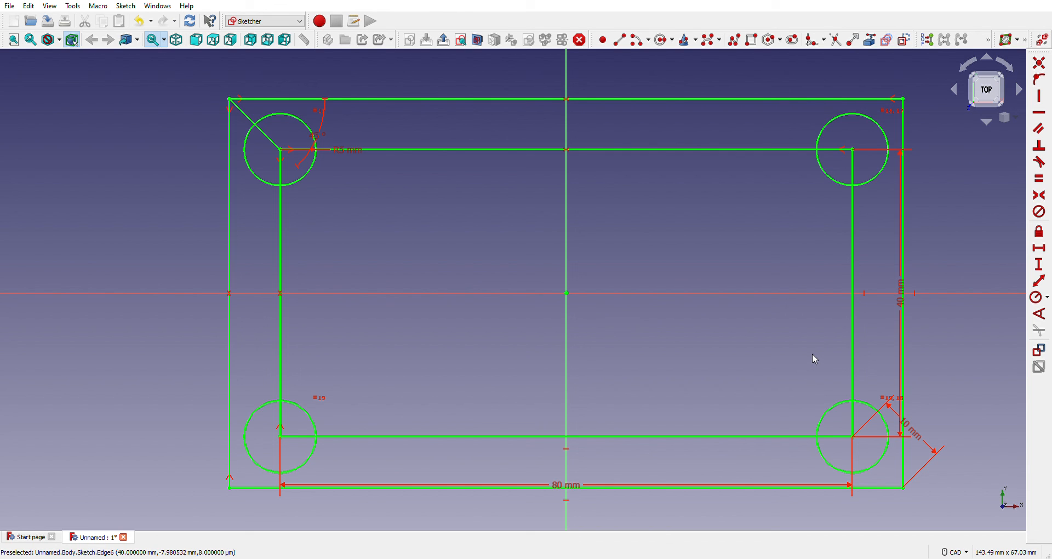
# Convert the inner rectangle's four edges and the corner diagonal to construction geometry and close the sketch.
pyautogui.scroll(-1, 663, 374)
pyautogui.scroll(1, 664, 375)
pyautogui.scroll(-1, 661, 371)
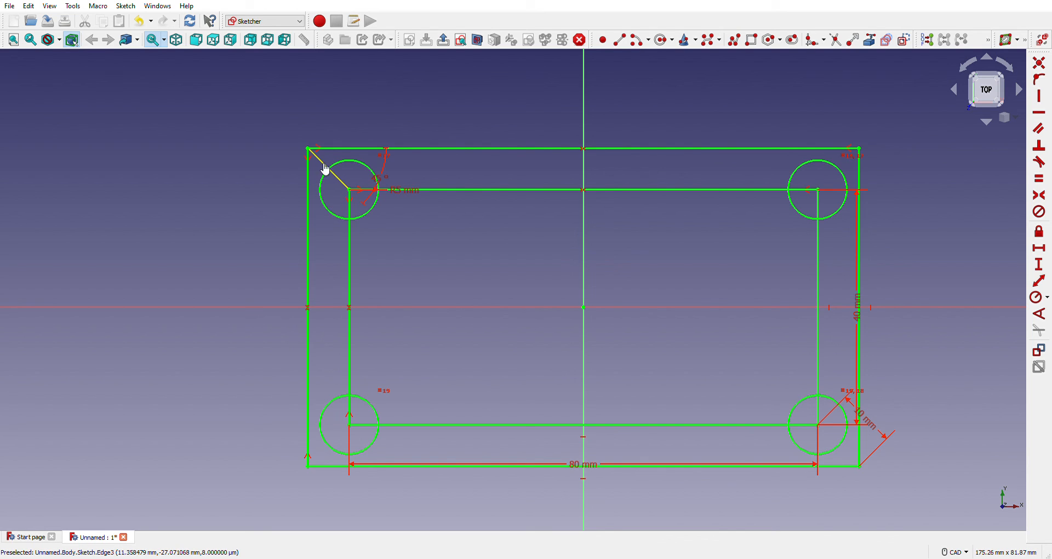
pyautogui.click(464, 190)
pyautogui.click(447, 205)
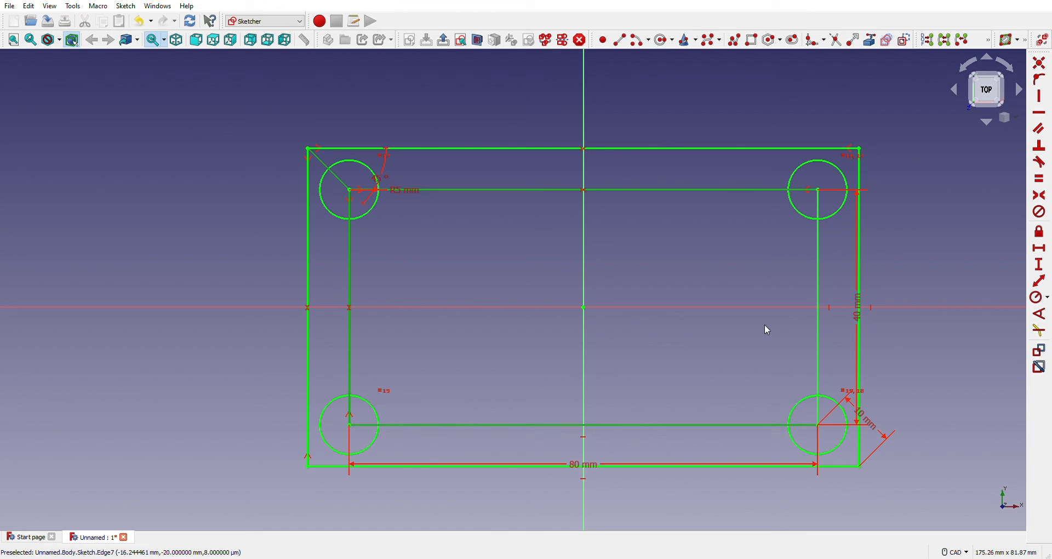
pyautogui.click(817, 289)
pyautogui.click(812, 277)
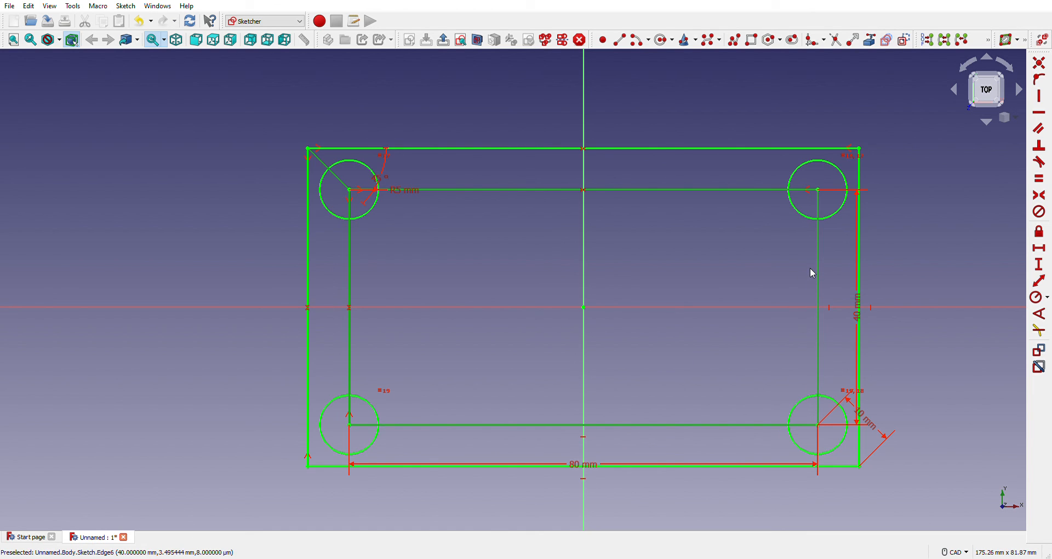
pyautogui.click(905, 41)
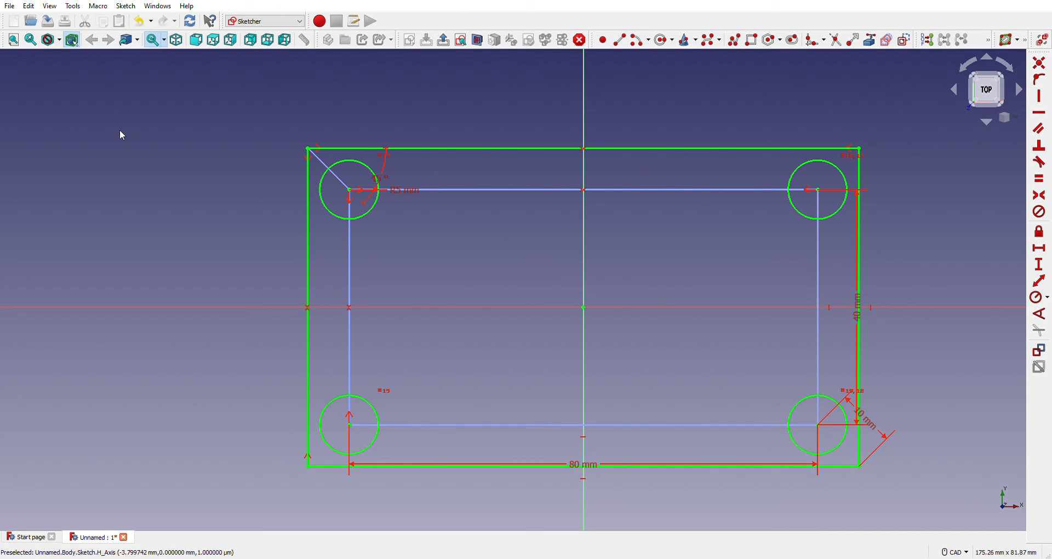
pyautogui.press('Escape')
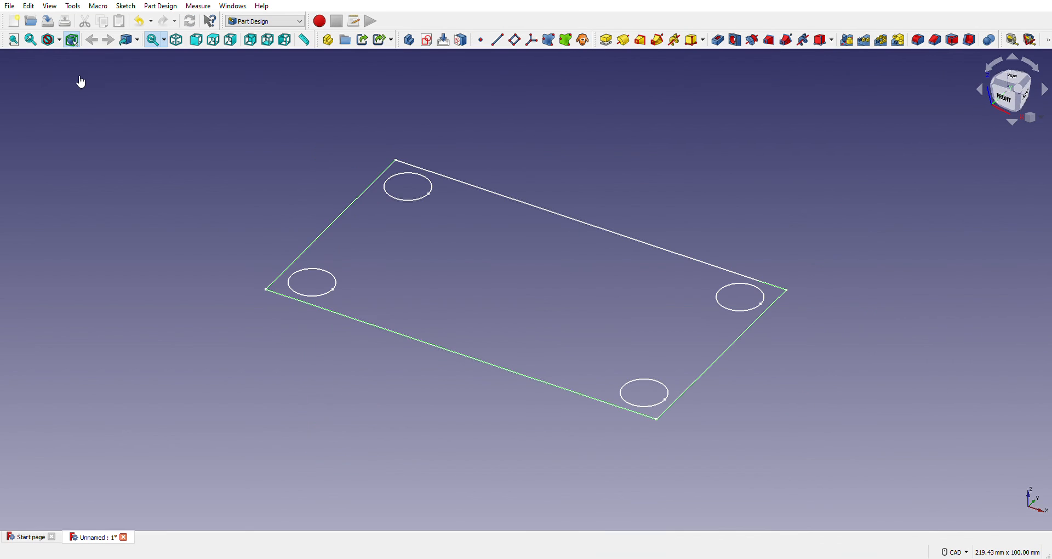
pyautogui.click(39, 103)
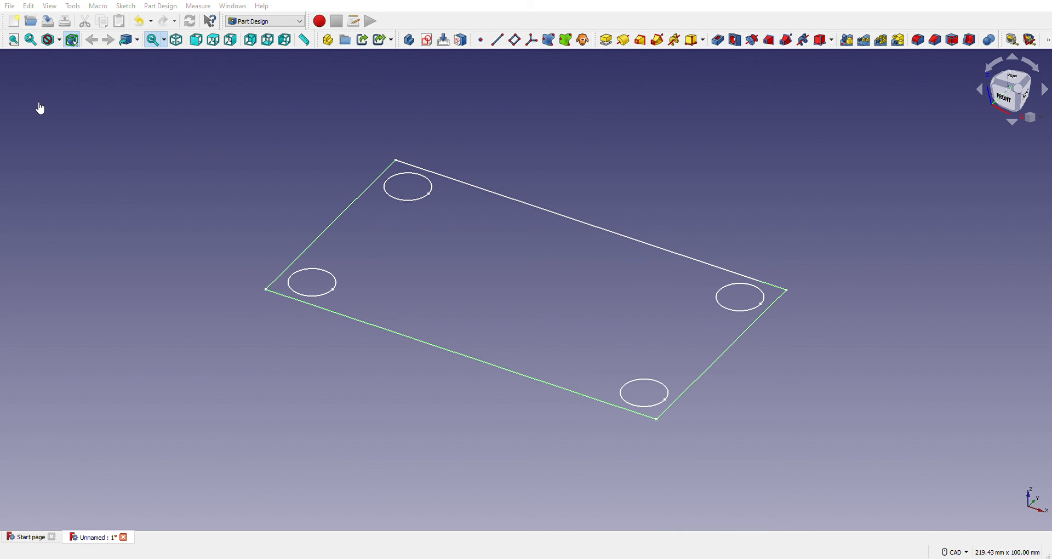